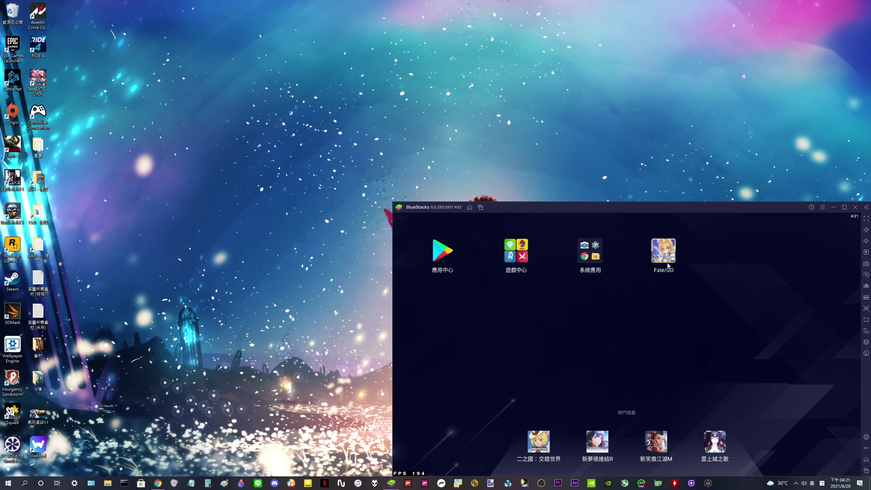
# Launch Fate/GO, pass the title screen and choose to re-enter the battle in progress
pyautogui.click(665, 251)
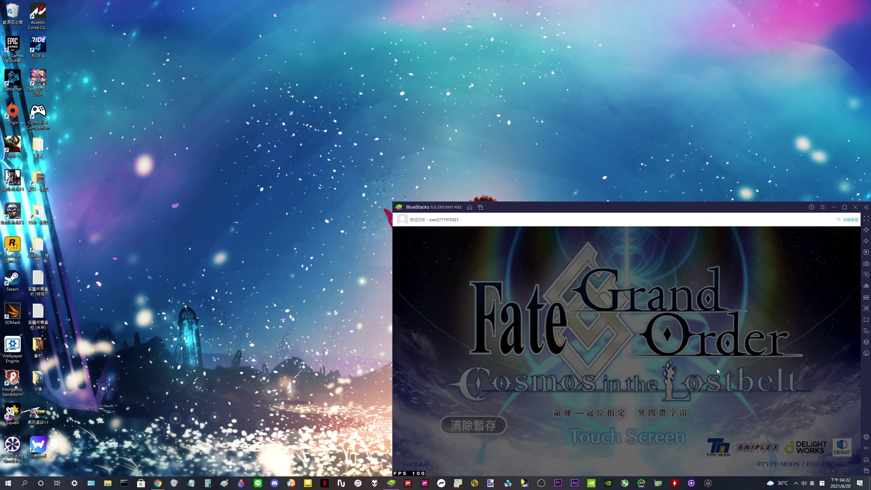
pyautogui.click(717, 371)
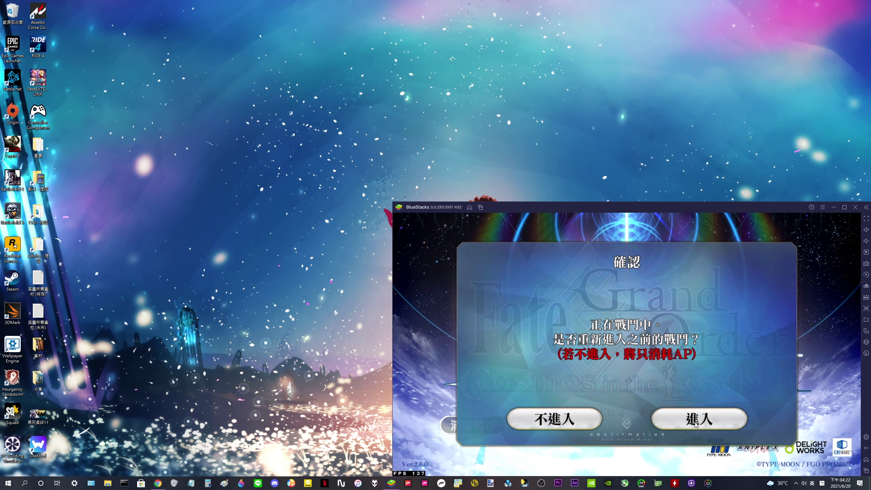
pyautogui.click(679, 417)
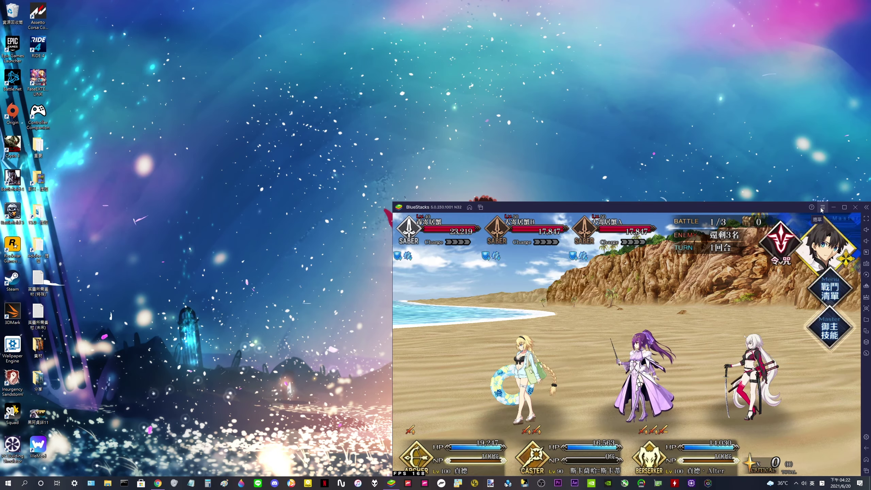
# In the emulator's settings, look through the custom CPU core counts and return the CPU allocation to High (4 cores)
pyautogui.click(822, 208)
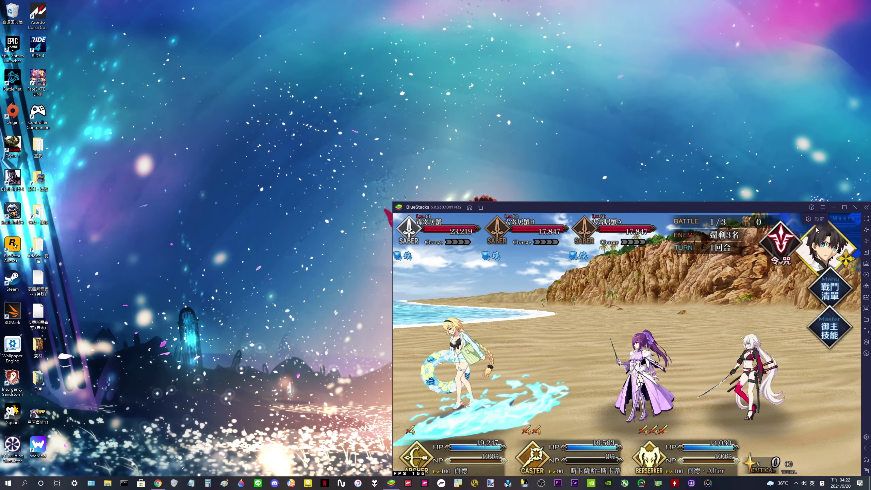
pyautogui.click(799, 227)
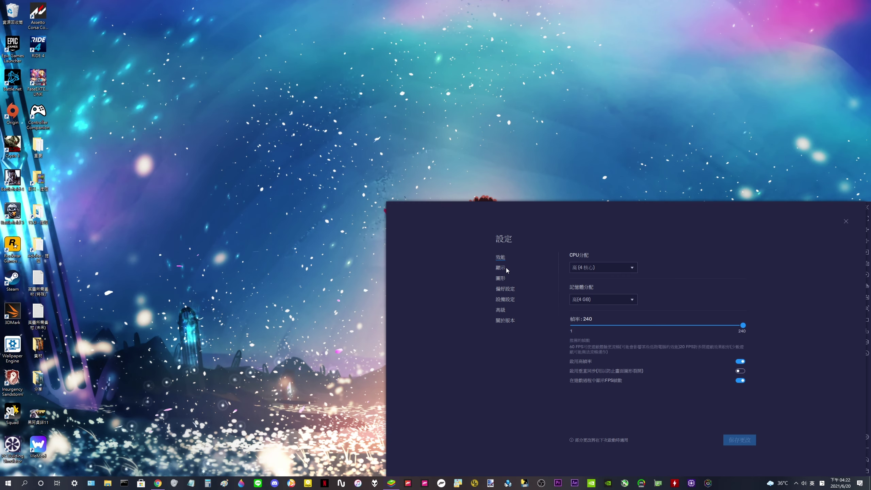
pyautogui.click(598, 270)
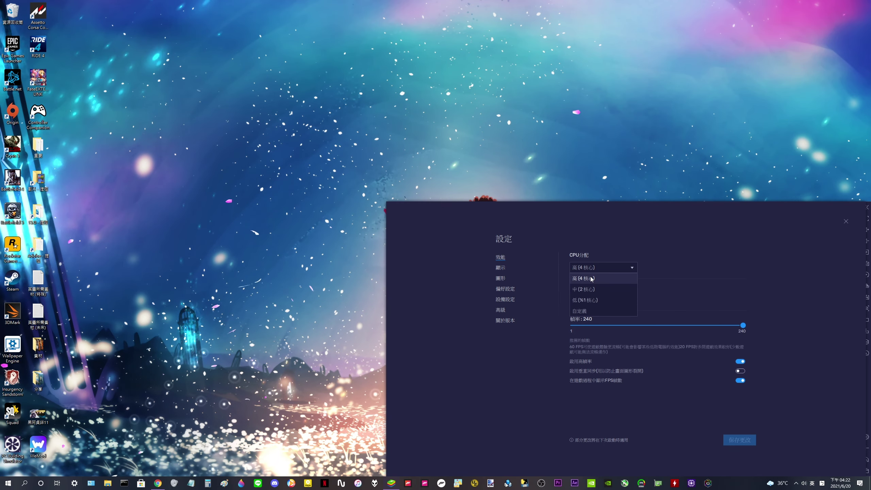
pyautogui.click(596, 311)
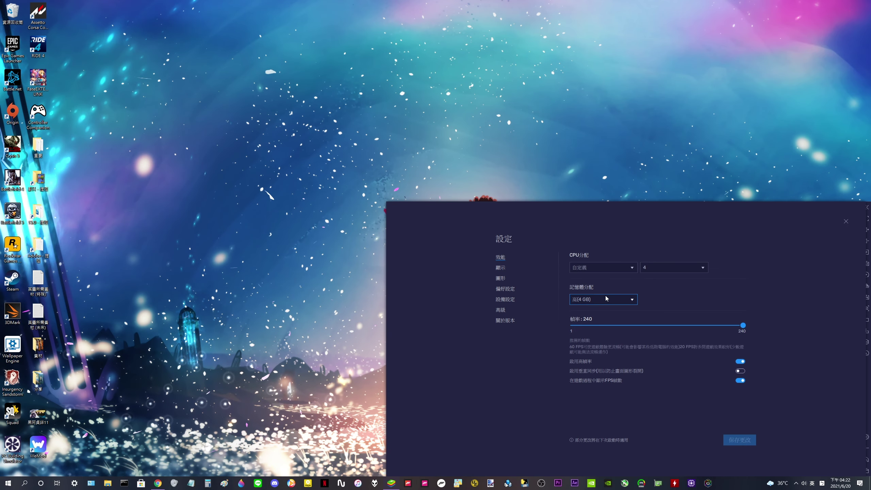
pyautogui.click(673, 270)
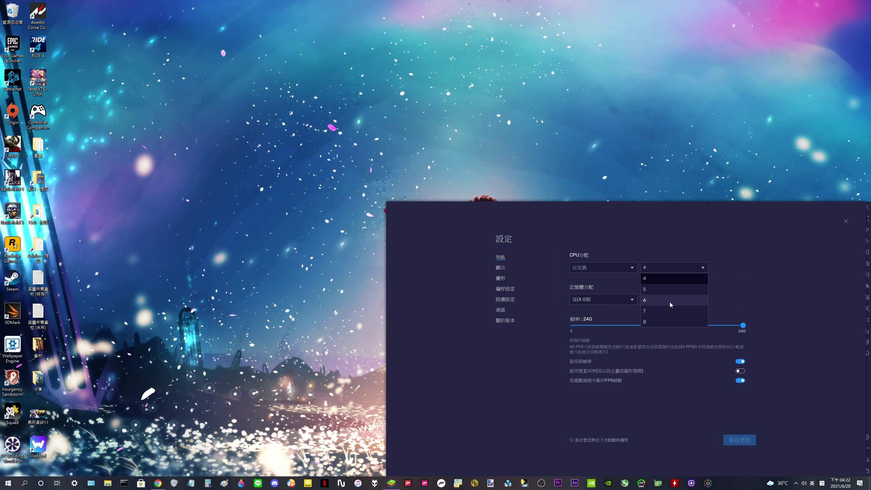
pyautogui.scroll(1, 661, 297)
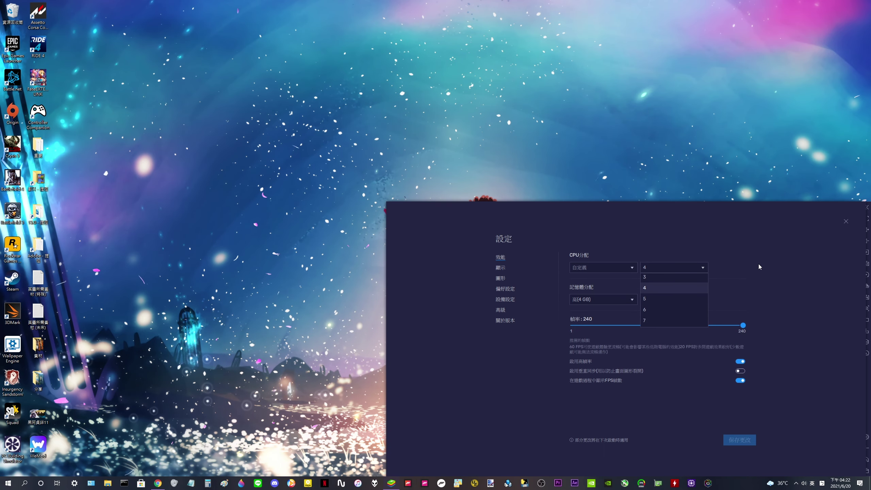
pyautogui.scroll(1, 653, 292)
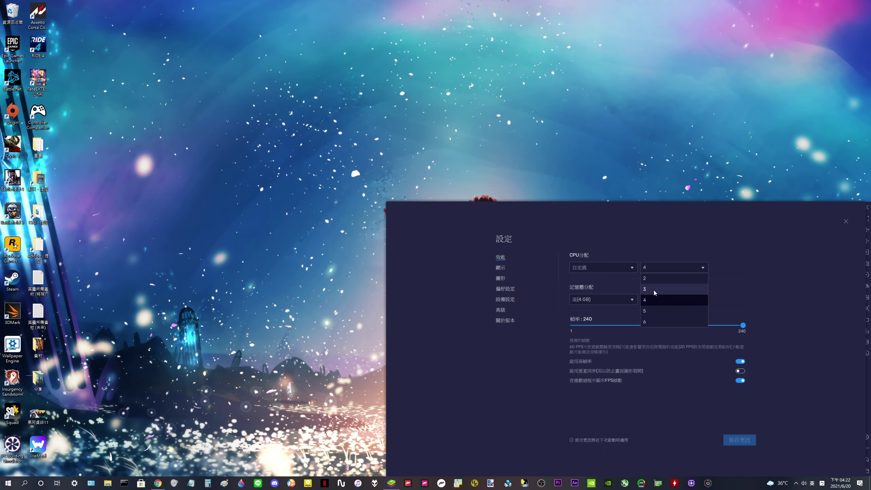
pyautogui.scroll(1, 657, 290)
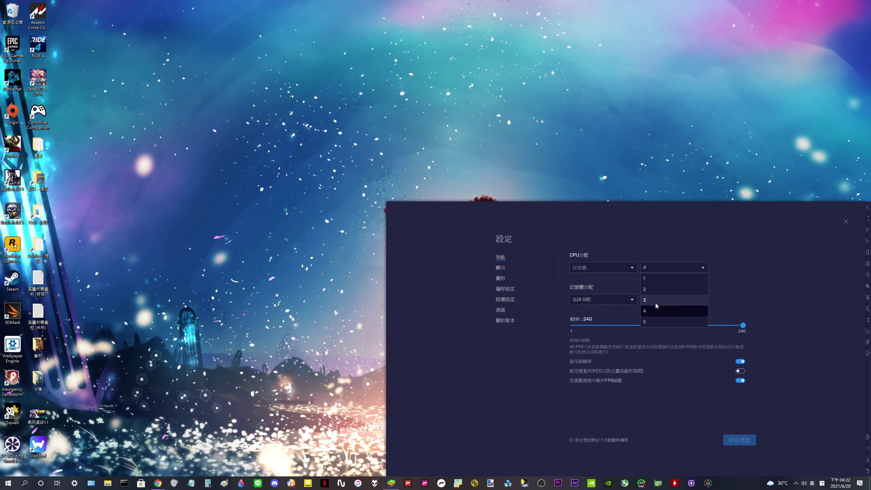
pyautogui.click(624, 270)
pyautogui.click(608, 282)
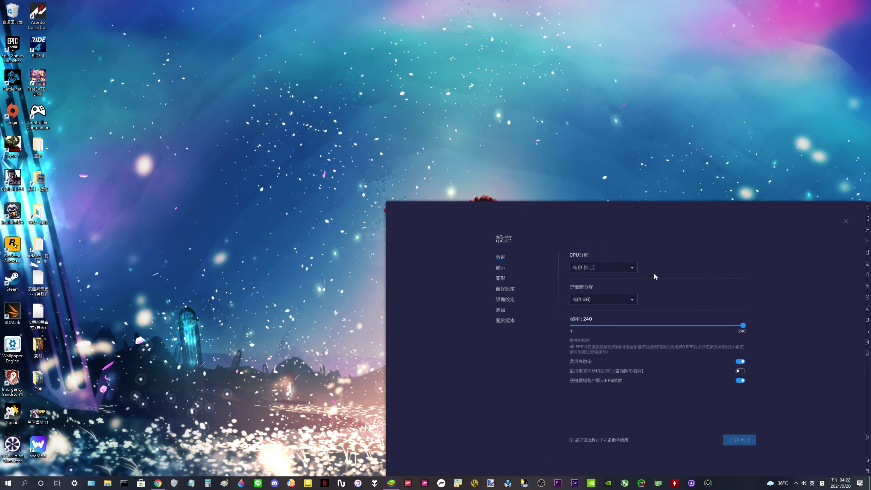
# Review the memory allocation options without selecting a different one
pyautogui.click(594, 299)
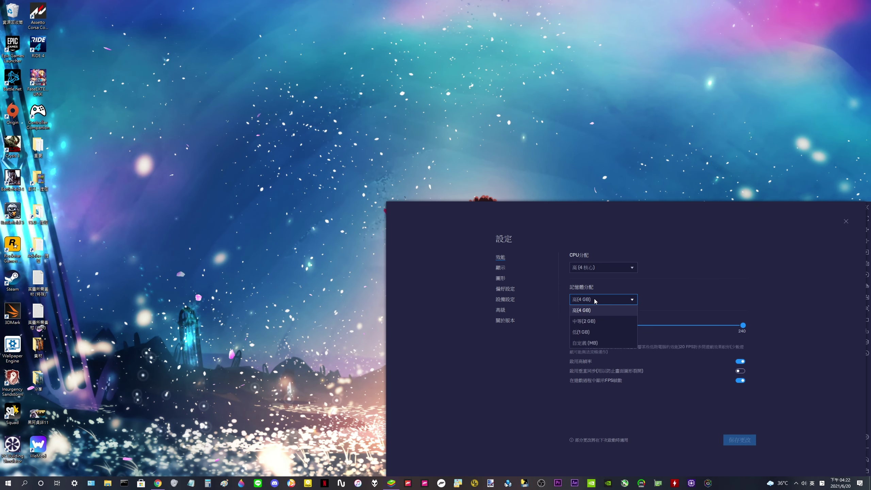
pyautogui.click(663, 282)
pyautogui.click(605, 303)
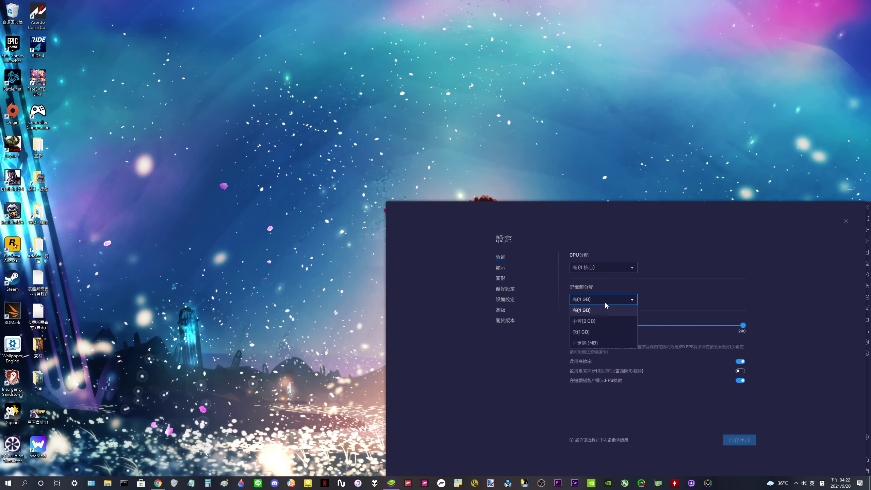
pyautogui.click(640, 293)
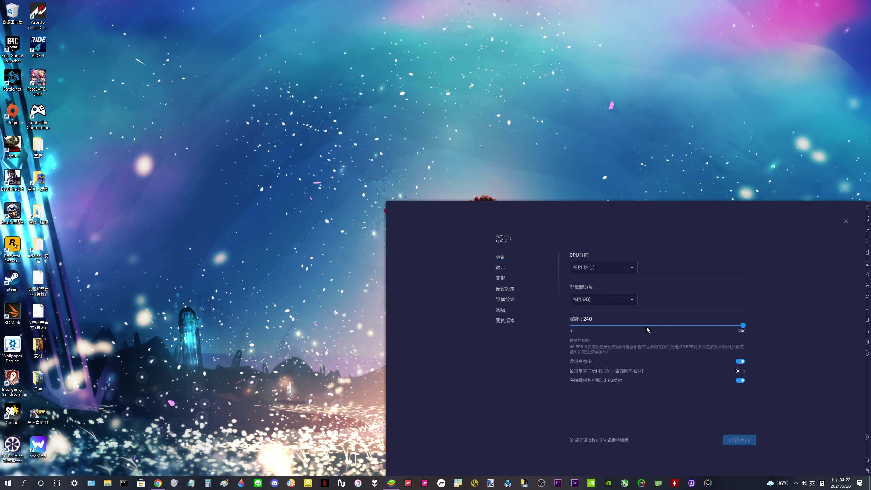
# Turn the high frame rate option off and back on
pyautogui.click(741, 362)
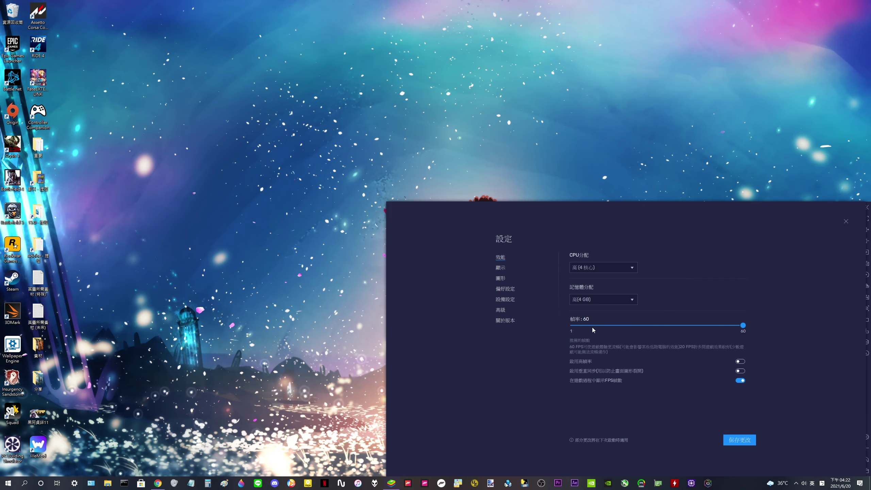
pyautogui.click(741, 361)
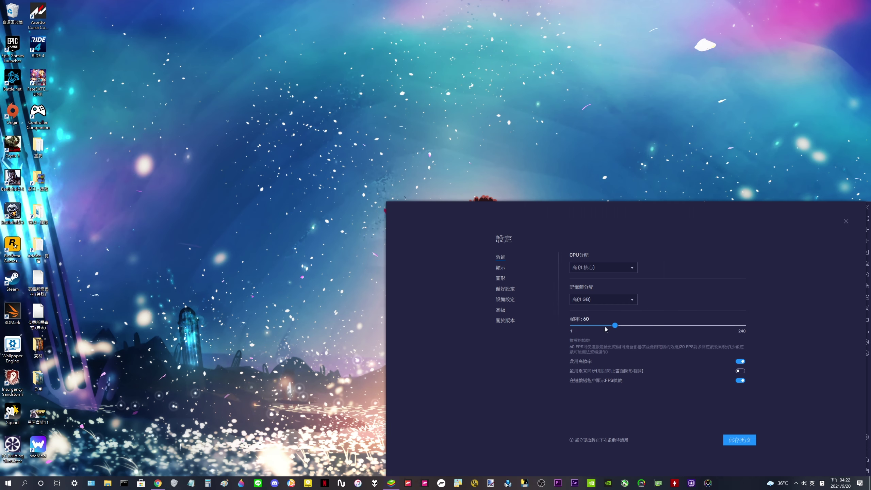
# Examine the display settings for screen resolution and pixel density
pyautogui.click(500, 268)
pyautogui.press('Return')
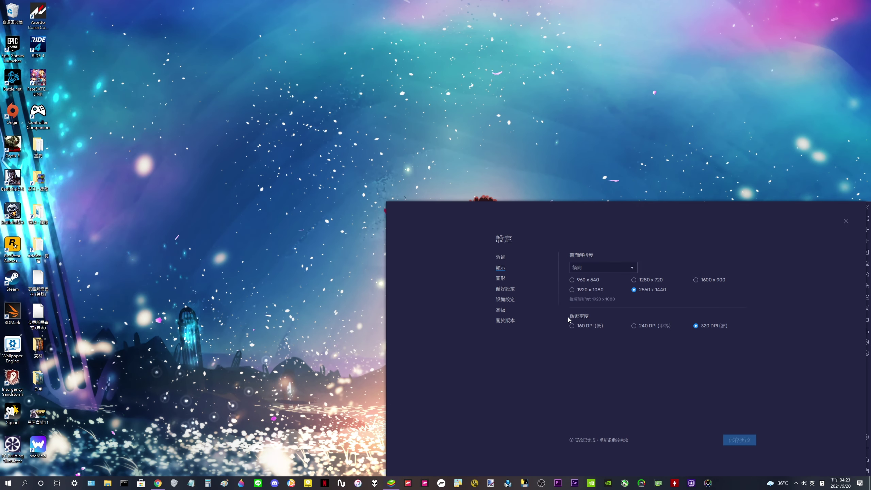
pyautogui.click(502, 279)
pyautogui.click(503, 270)
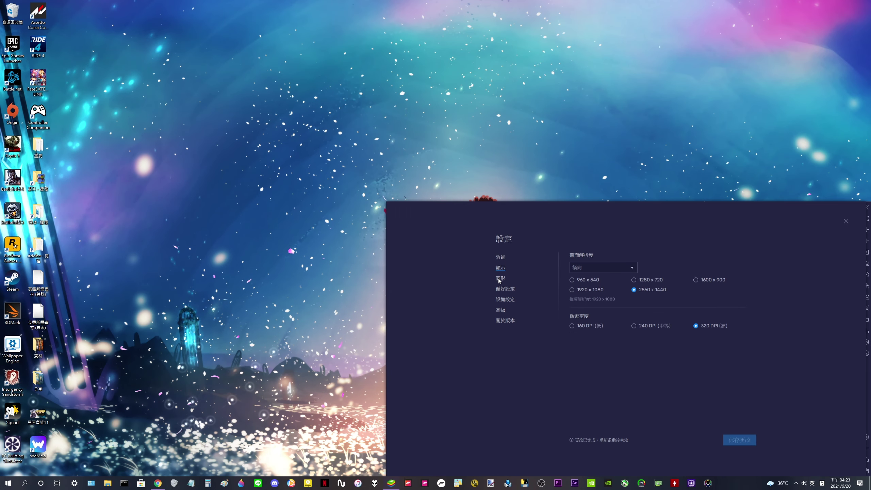
# In the graphics settings, look through the interface renderer options and keep Auto selected
pyautogui.click(501, 279)
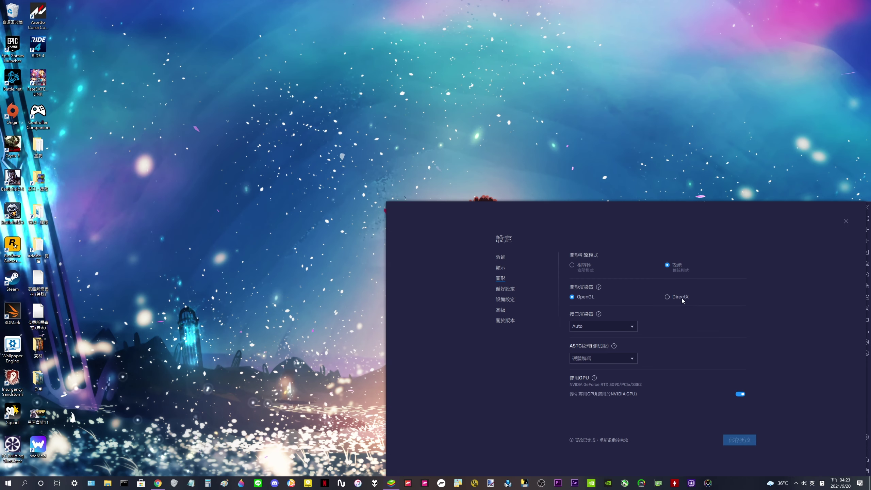
pyautogui.click(594, 326)
pyautogui.click(578, 310)
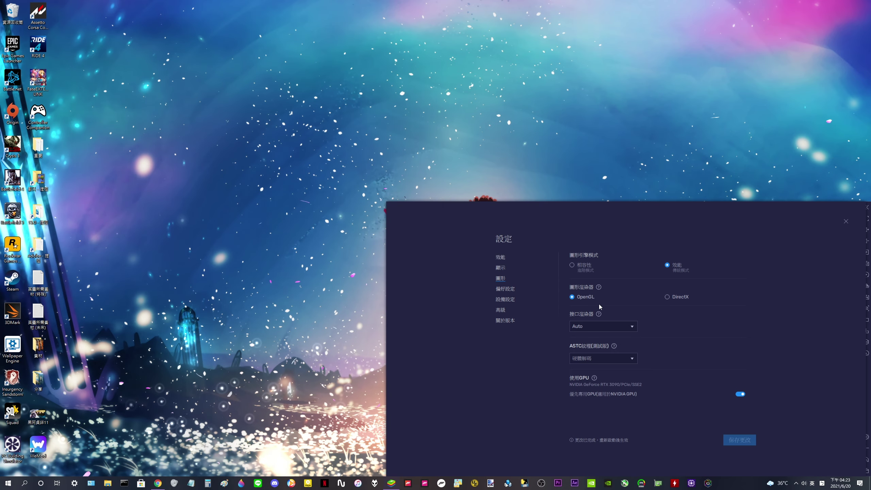
pyautogui.click(605, 327)
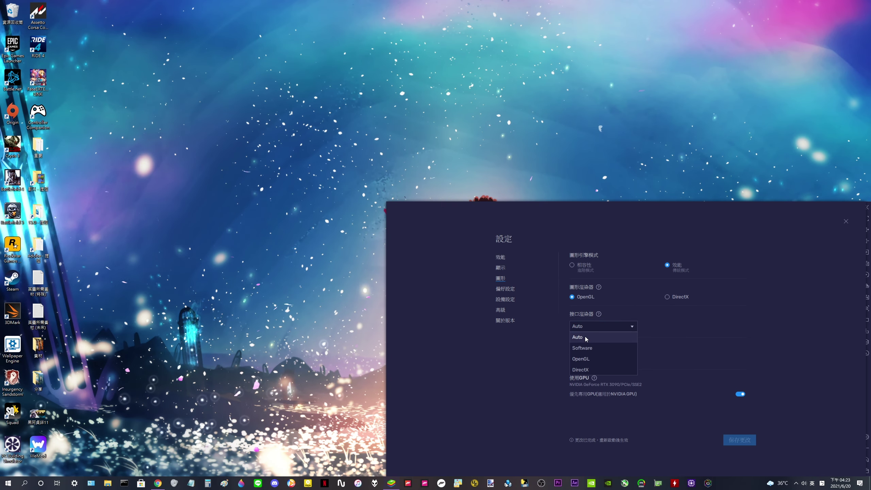
pyautogui.click(589, 336)
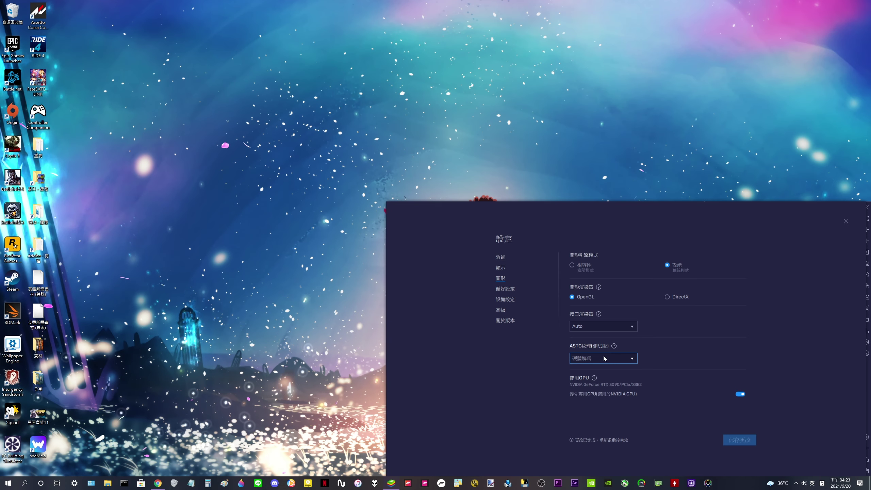
# Review the ASTC texture decoding options and the dedicated NVIDIA GPU preference in the graphics settings
pyautogui.click(605, 360)
pyautogui.click(601, 355)
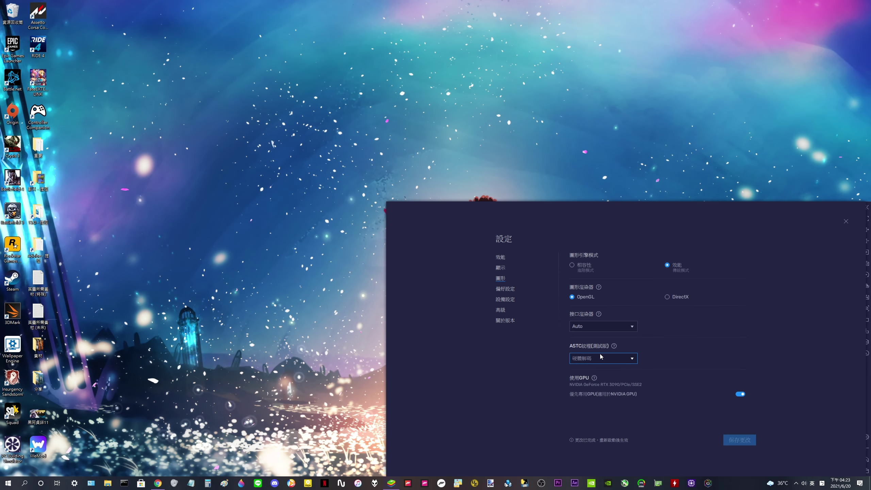
pyautogui.click(609, 361)
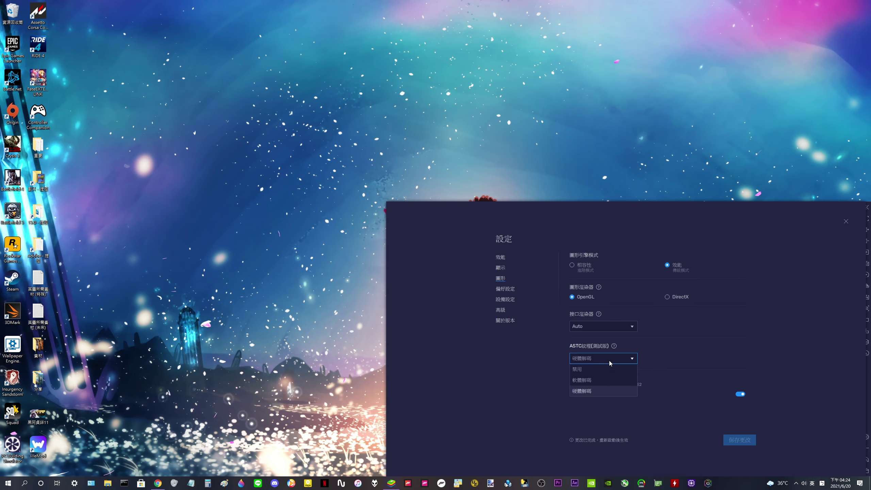
pyautogui.click(609, 361)
pyautogui.click(590, 359)
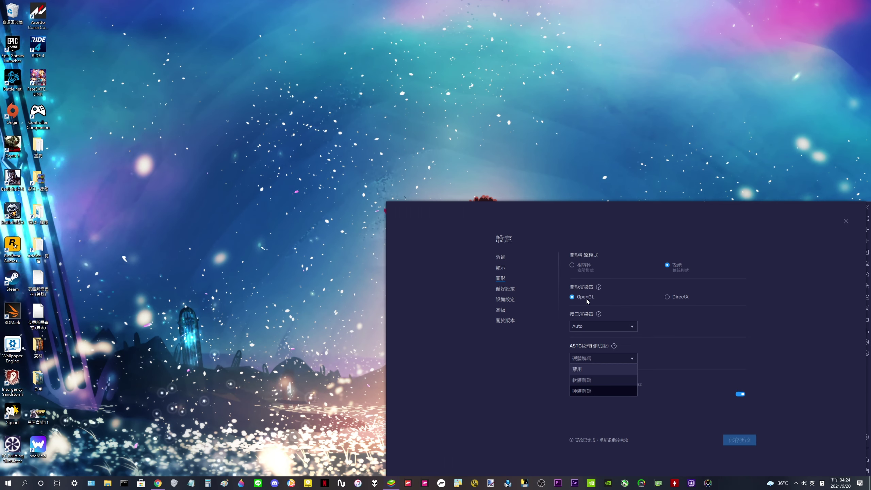
pyautogui.click(729, 377)
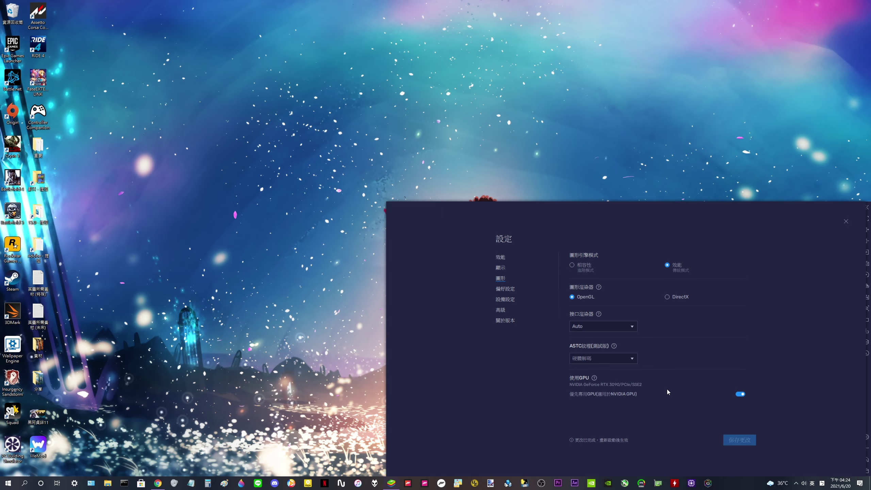
pyautogui.click(740, 395)
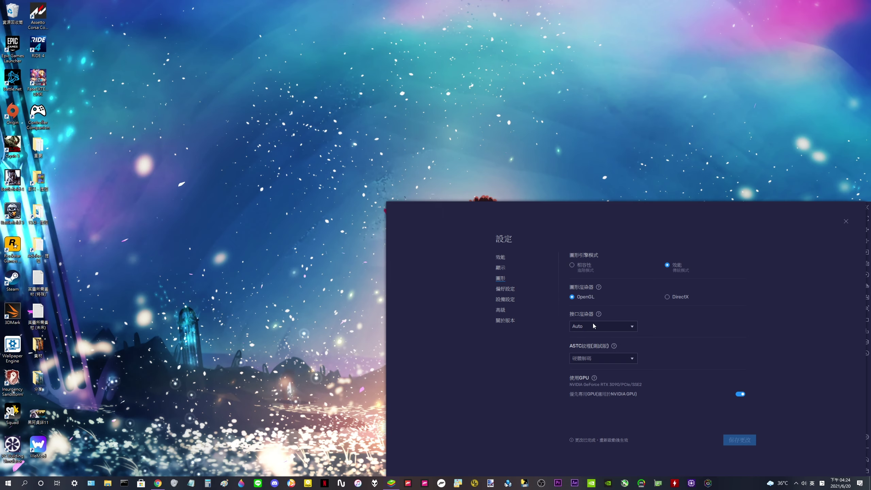
# Look through the preferences, device, advanced and about pages of the settings, including the language, device profile and debugging options
pyautogui.click(506, 290)
pyautogui.click(508, 299)
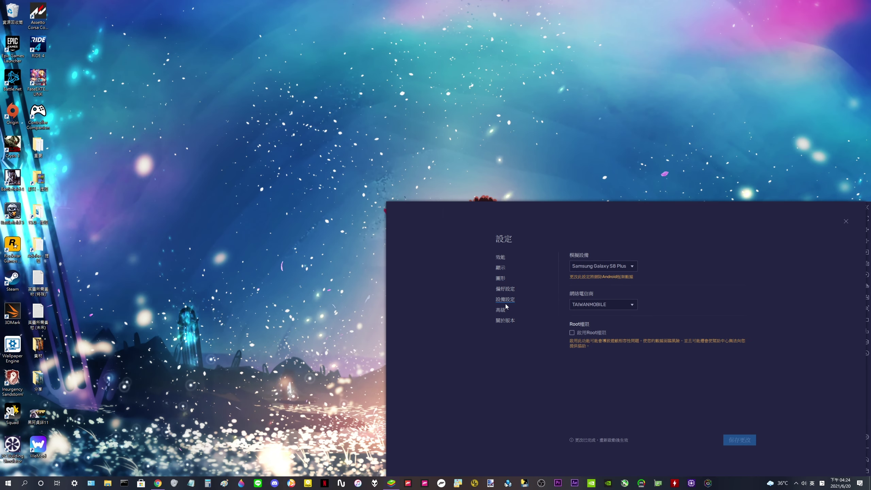
pyautogui.click(504, 310)
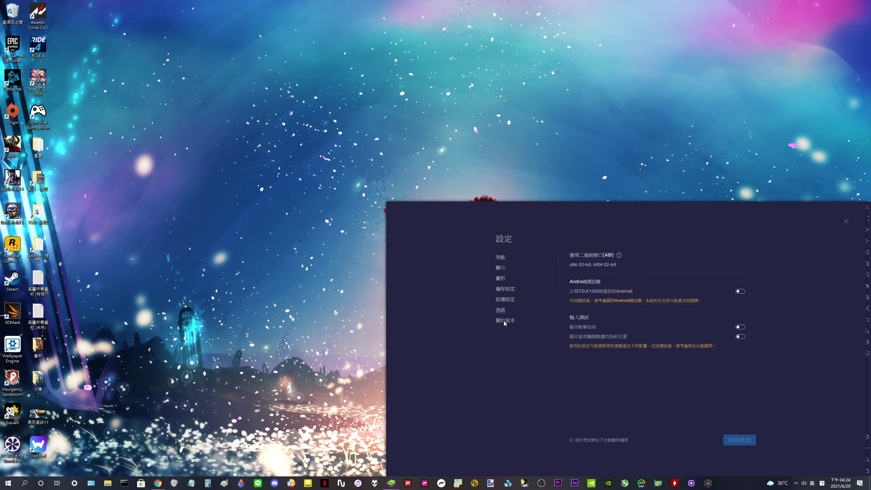
pyautogui.click(504, 321)
pyautogui.click(501, 309)
pyautogui.click(507, 300)
pyautogui.click(511, 288)
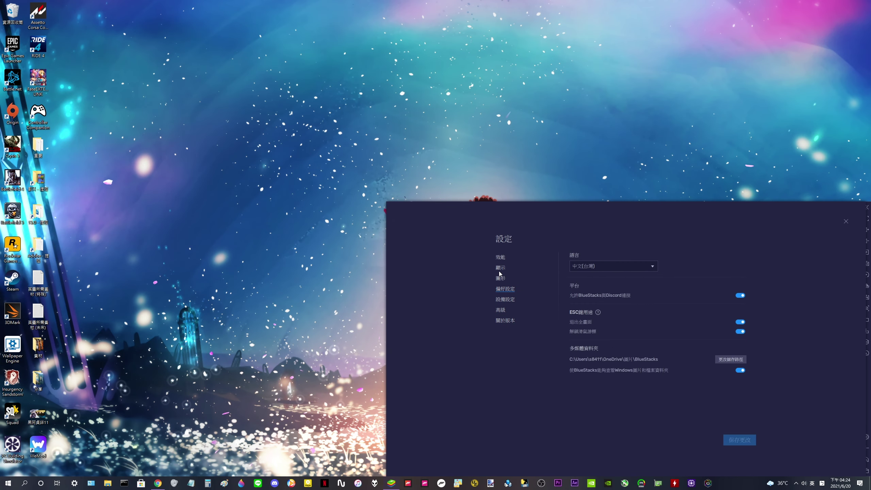
pyautogui.click(500, 278)
pyautogui.click(500, 268)
# Recheck the performance settings with memory allocation at High (4 GB), and review the display and graphics settings again
pyautogui.click(505, 257)
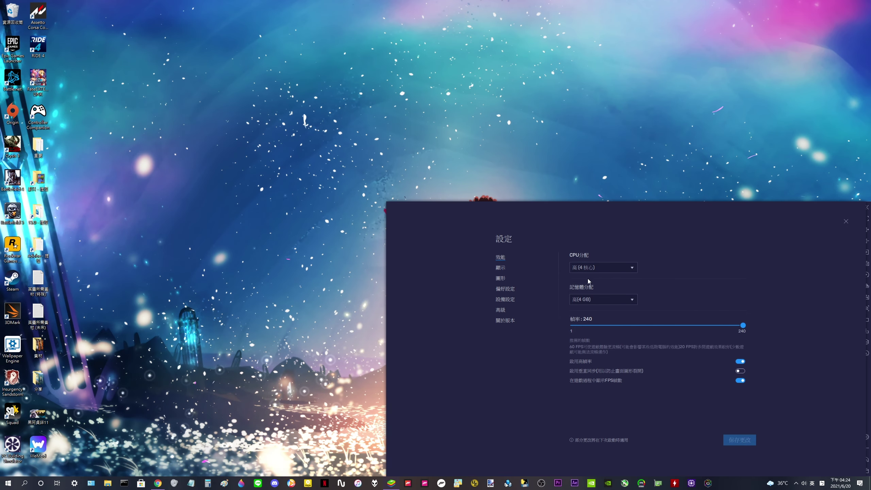
pyautogui.click(591, 299)
pyautogui.click(592, 310)
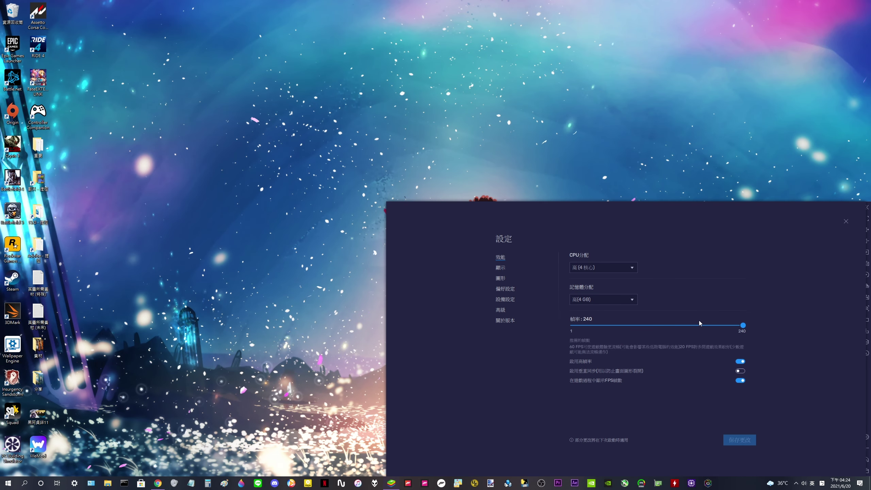
pyautogui.click(502, 269)
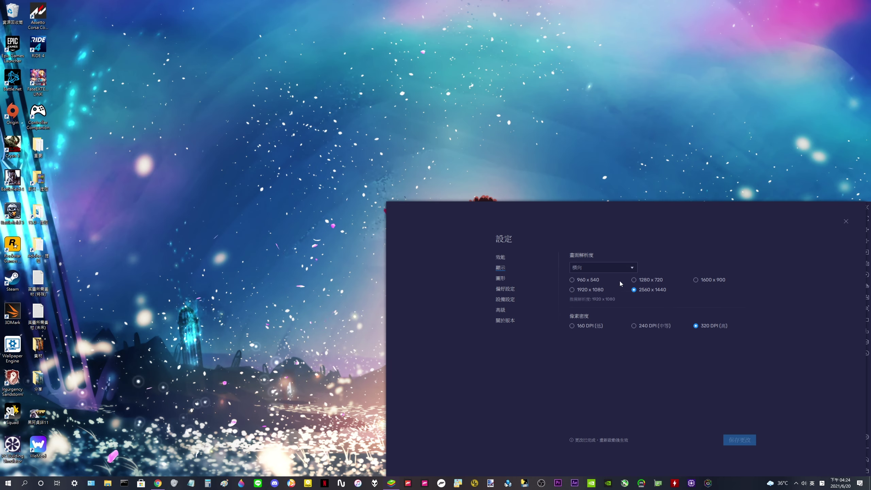
pyautogui.click(502, 278)
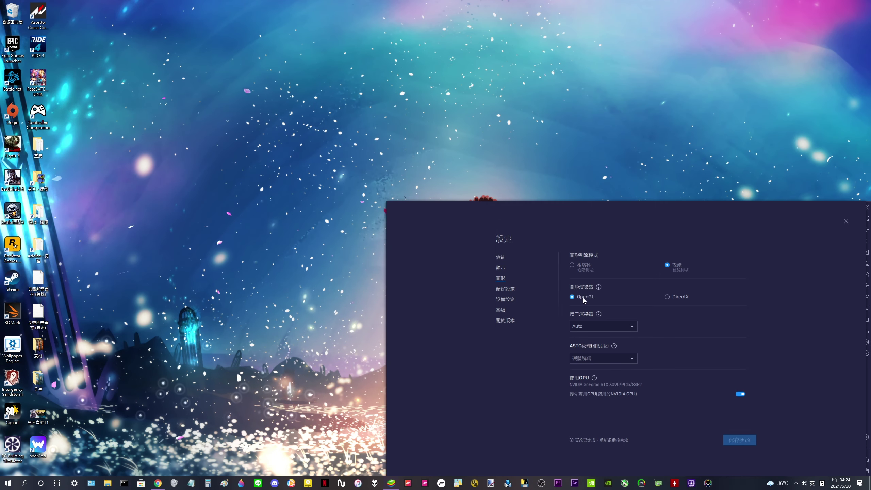
# Review the interface renderer and ASTC texture options in the graphics settings, keeping Auto and hardware decoding, and go back to the performance settings
pyautogui.click(584, 327)
pyautogui.click(588, 337)
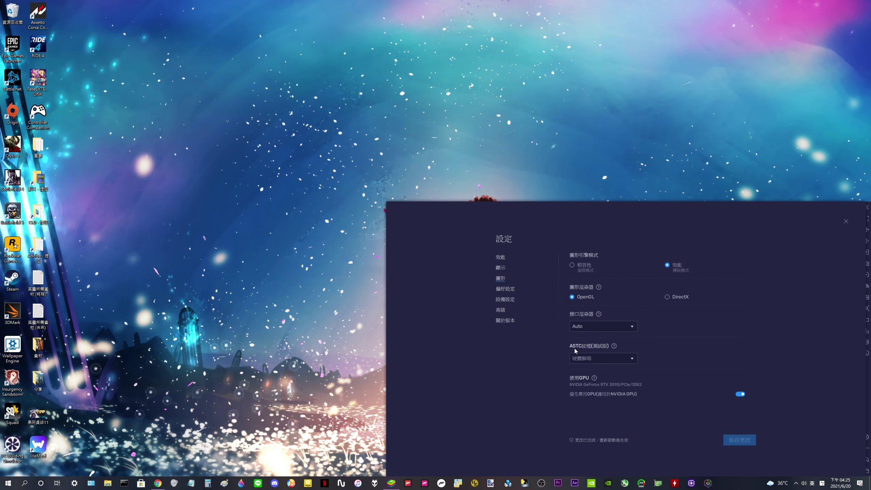
pyautogui.click(596, 361)
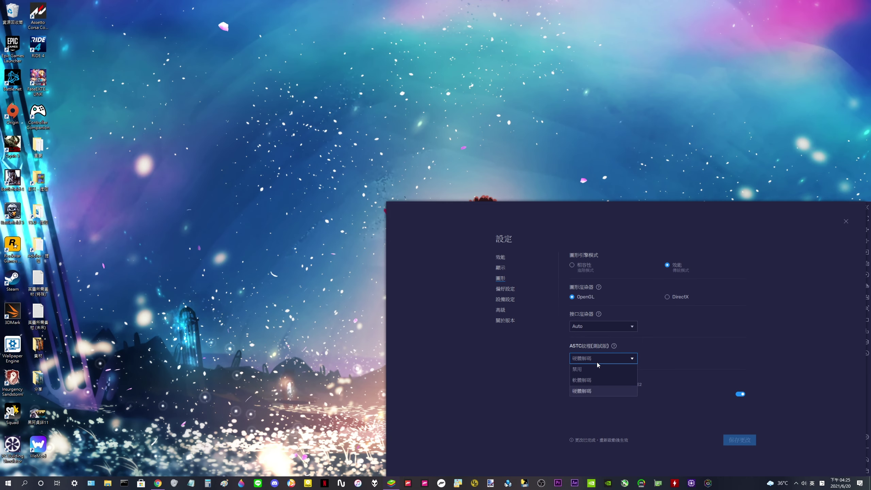
pyautogui.click(588, 391)
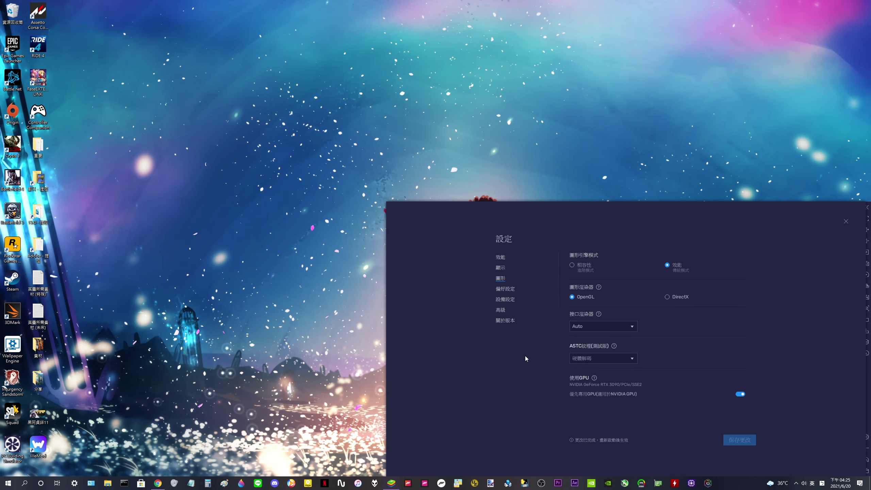
pyautogui.click(589, 362)
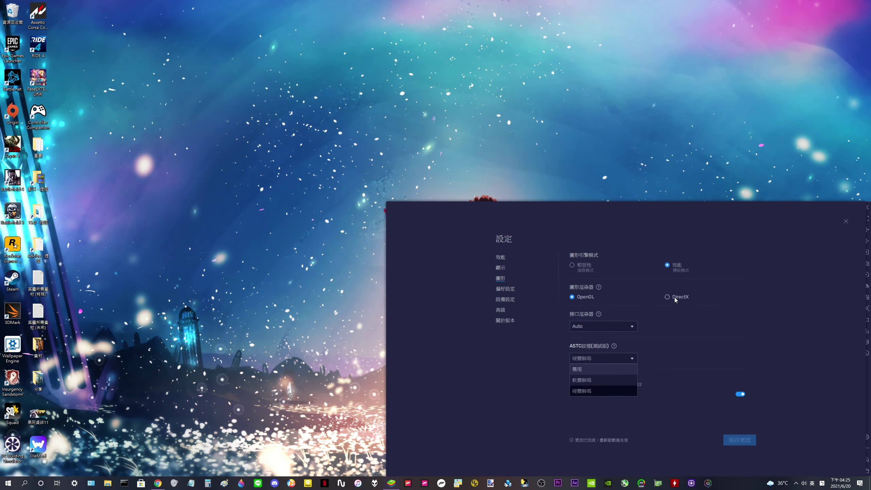
pyautogui.click(550, 391)
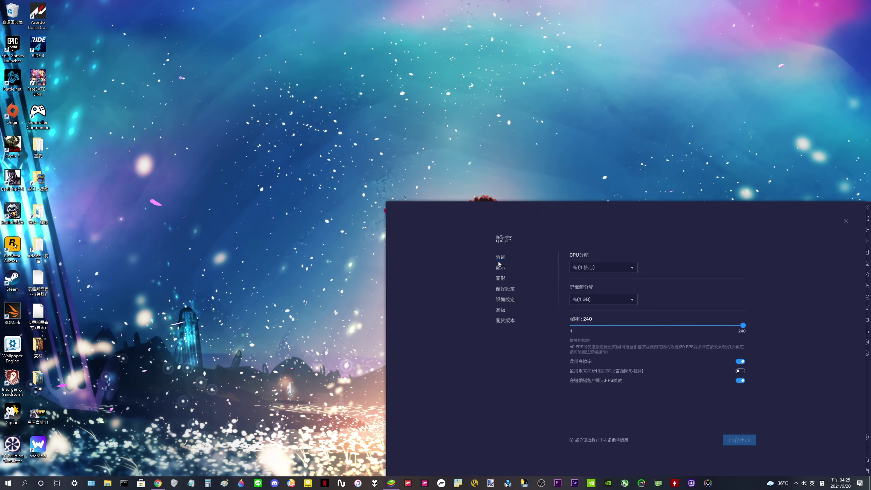
pyautogui.click(500, 278)
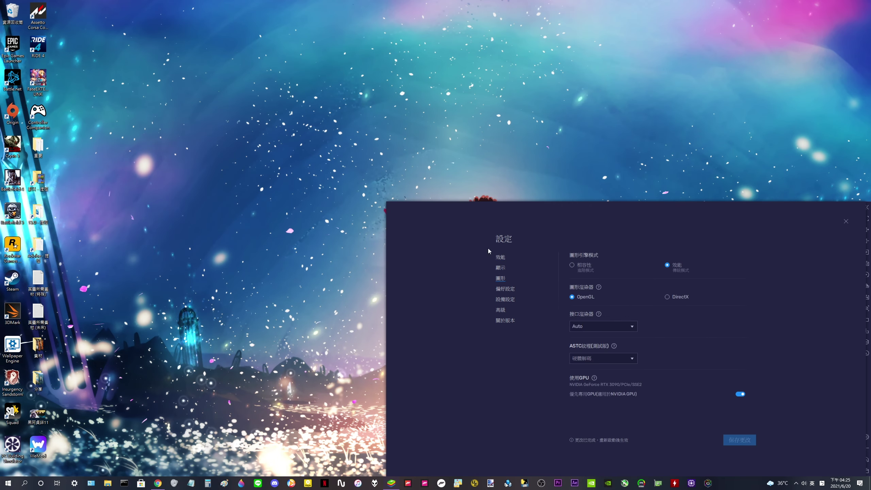
pyautogui.click(500, 258)
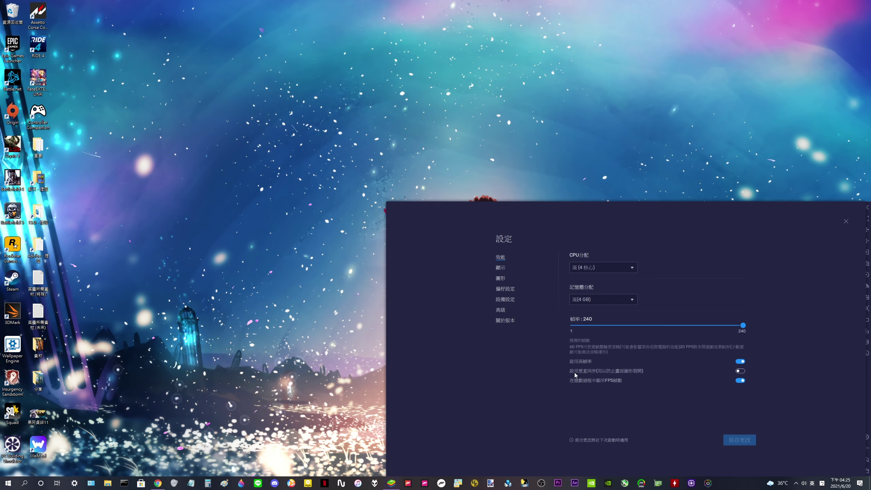
# Try out the vertical sync, high frame rate and in-game FPS display options, and check the memory allocation choices in the performance settings
pyautogui.click(740, 371)
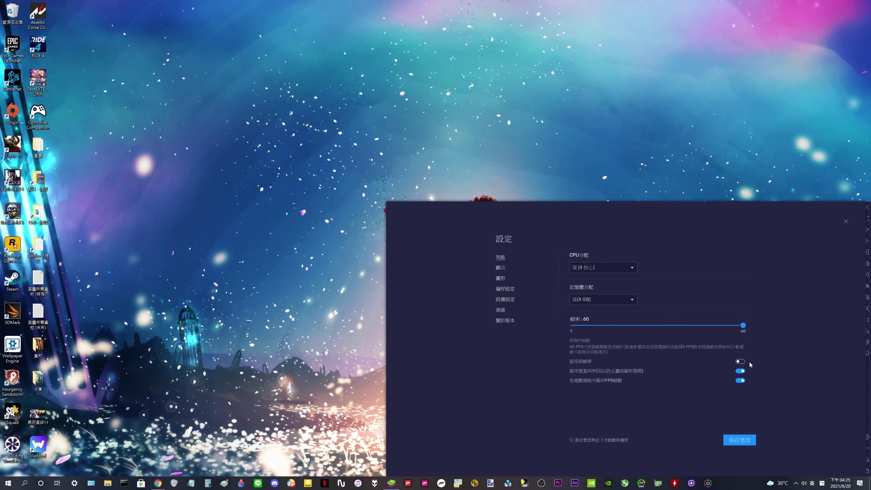
pyautogui.click(740, 371)
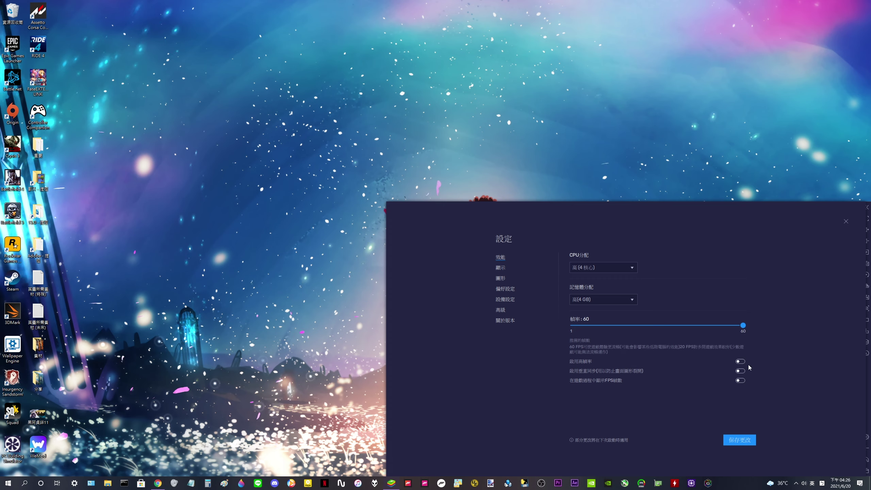
pyautogui.click(740, 380)
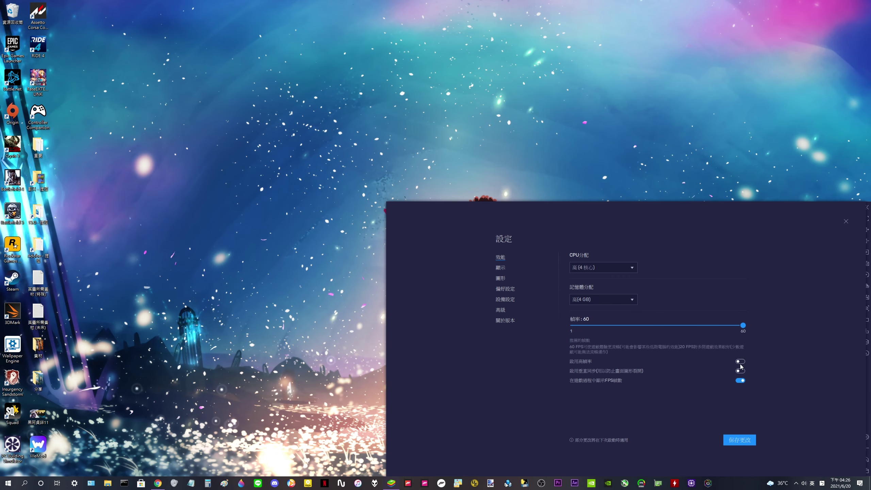
pyautogui.click(598, 279)
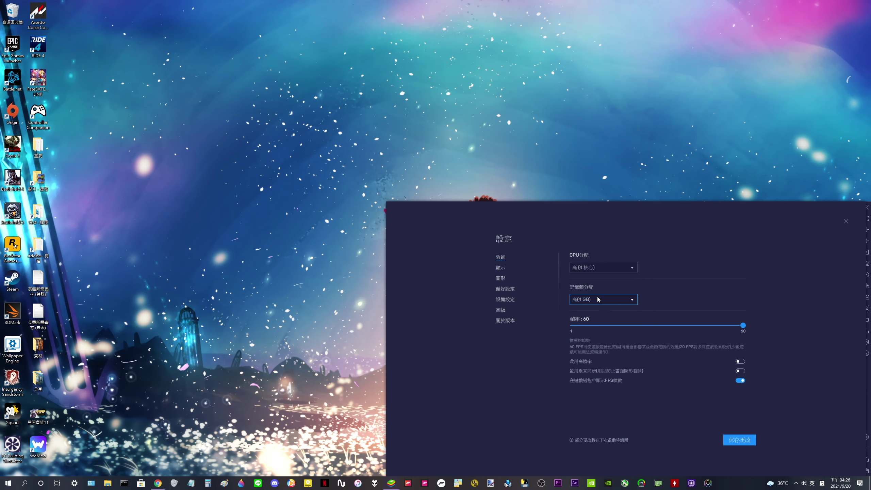
pyautogui.click(597, 298)
pyautogui.click(591, 309)
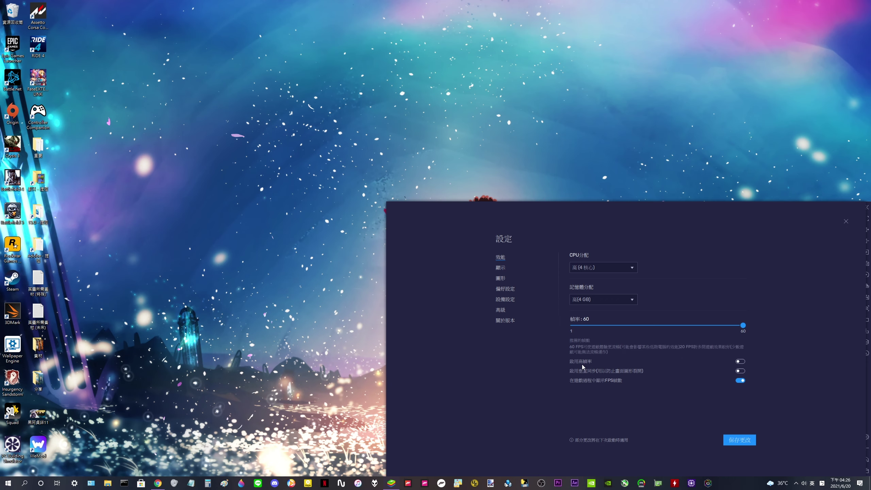
# Enable high frame rate in the performance settings, set the frame rate to 240, and close the settings
pyautogui.click(738, 362)
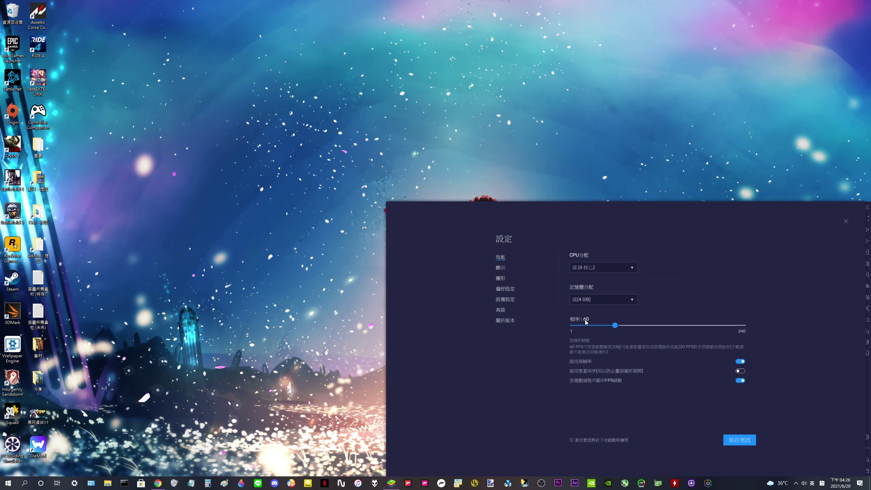
pyautogui.moveTo(614, 326); pyautogui.dragTo(825, 329)
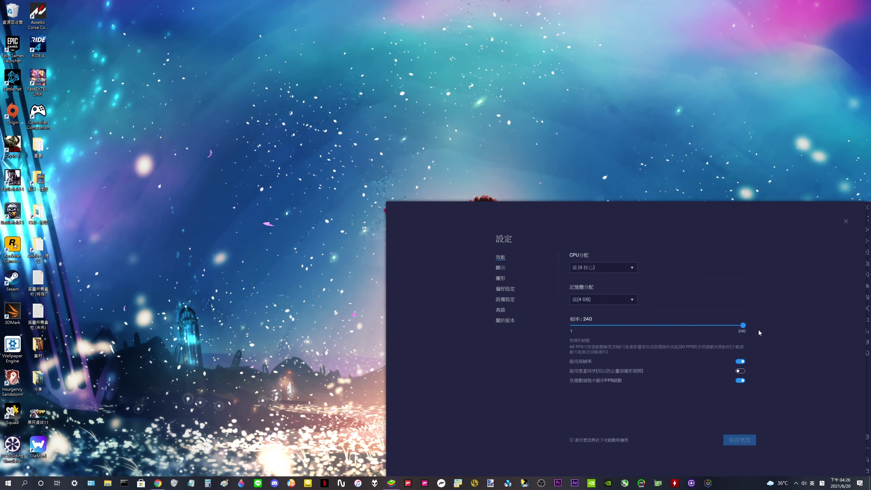
pyautogui.click(740, 361)
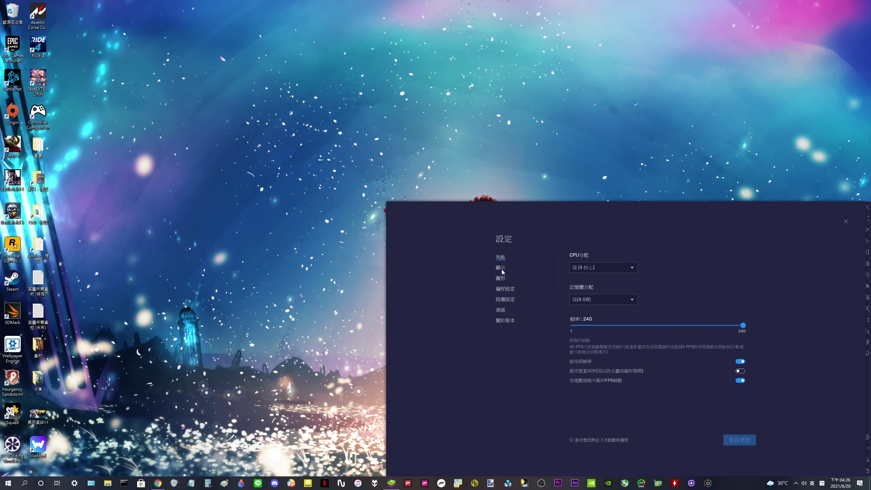
pyautogui.click(845, 221)
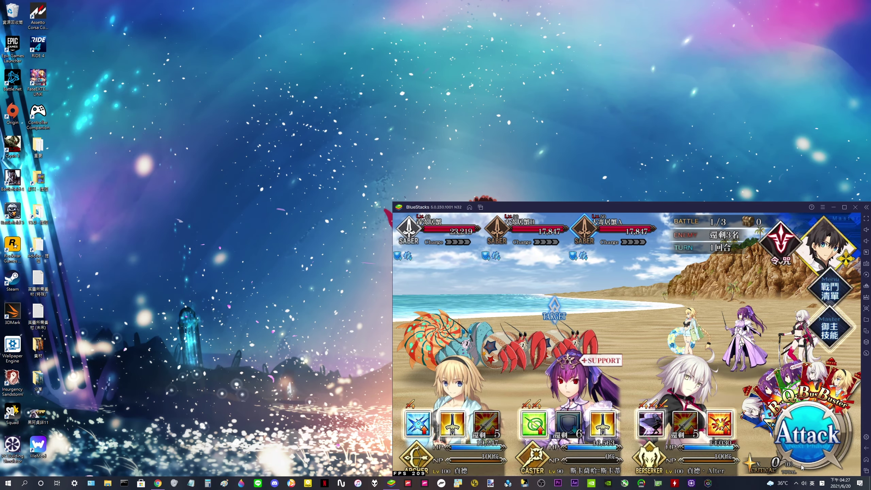
# Bring up RivaTuner Statistics Server from the background programs, close its window and return to the game
pyautogui.click(796, 483)
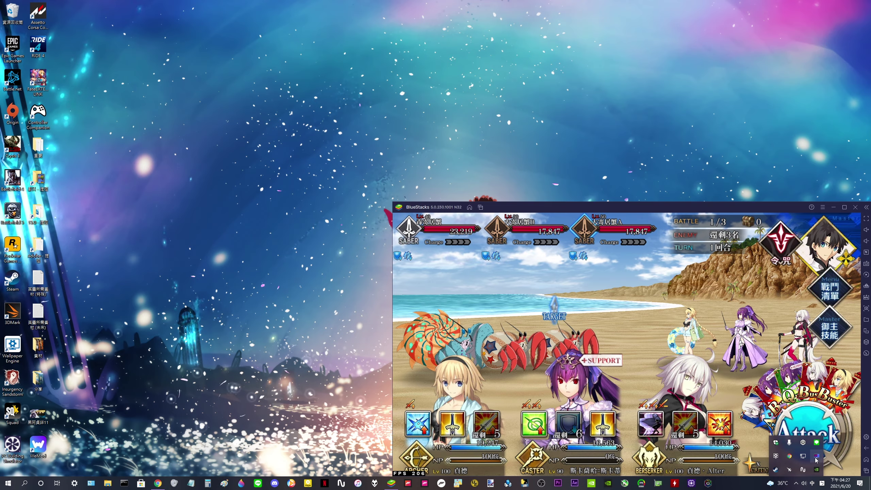
pyautogui.click(796, 468)
pyautogui.click(483, 12)
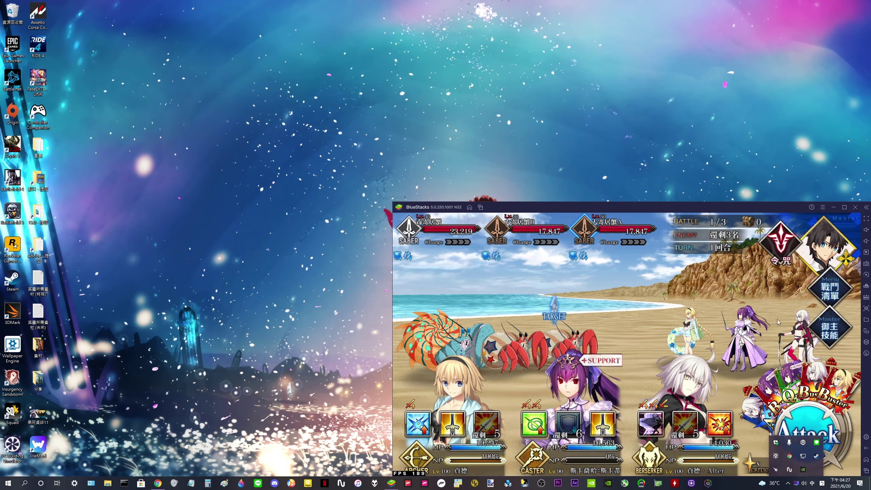
pyautogui.click(676, 207)
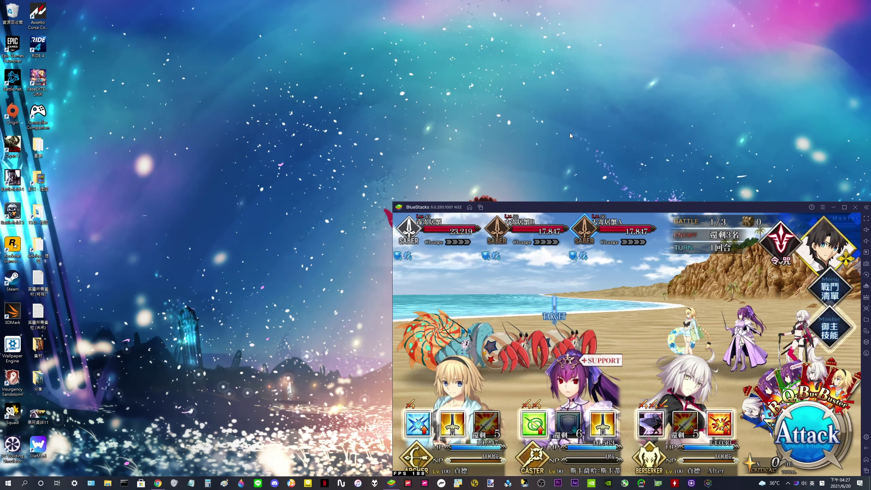
# Reopen the emulator settings to view the BlueStacks version information on the about page, and close them
pyautogui.click(822, 207)
pyautogui.click(783, 246)
pyautogui.click(503, 321)
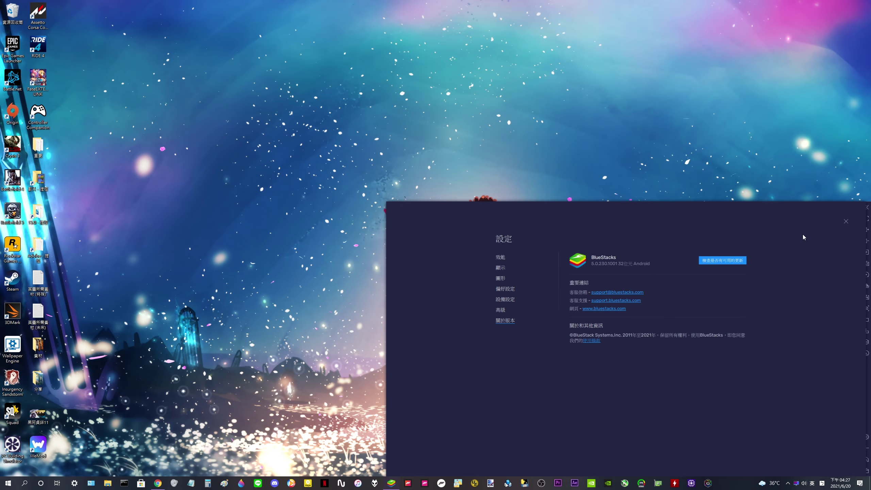
pyautogui.click(845, 221)
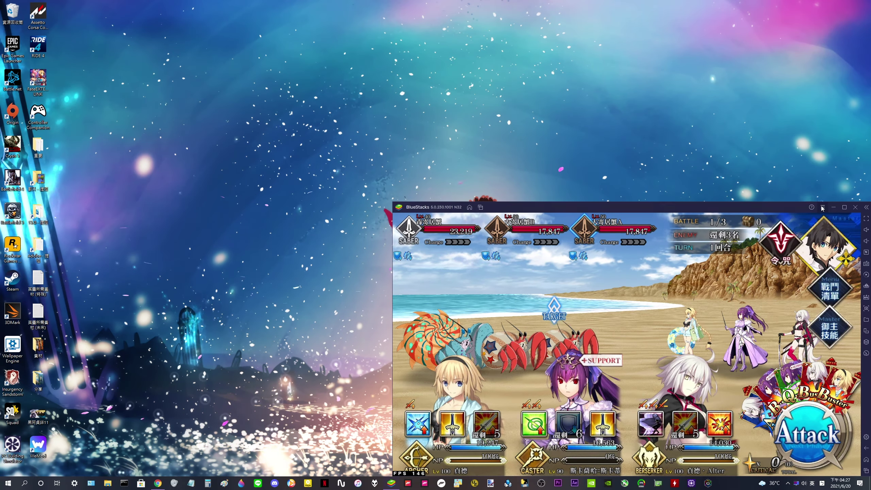
# Reopen the settings and look through the interface renderer options in the graphics settings, leaving Auto selected
pyautogui.hotkey('ctrl', 'shift', 'i')
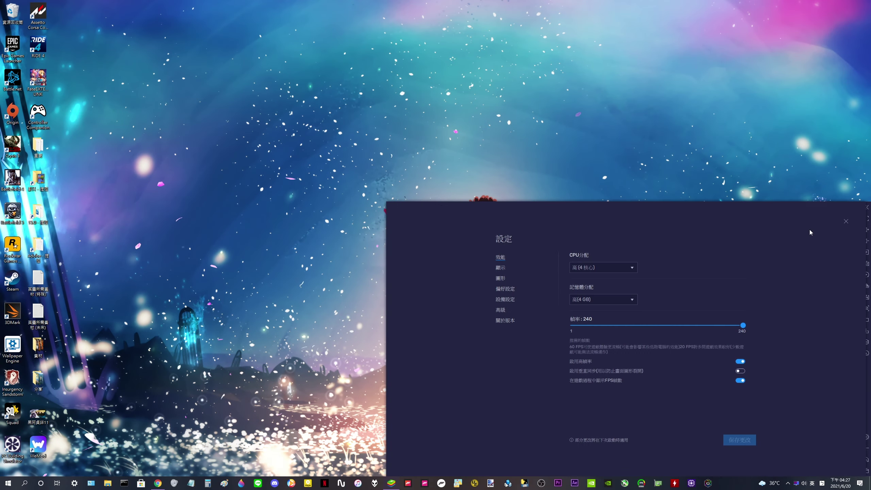
pyautogui.click(501, 280)
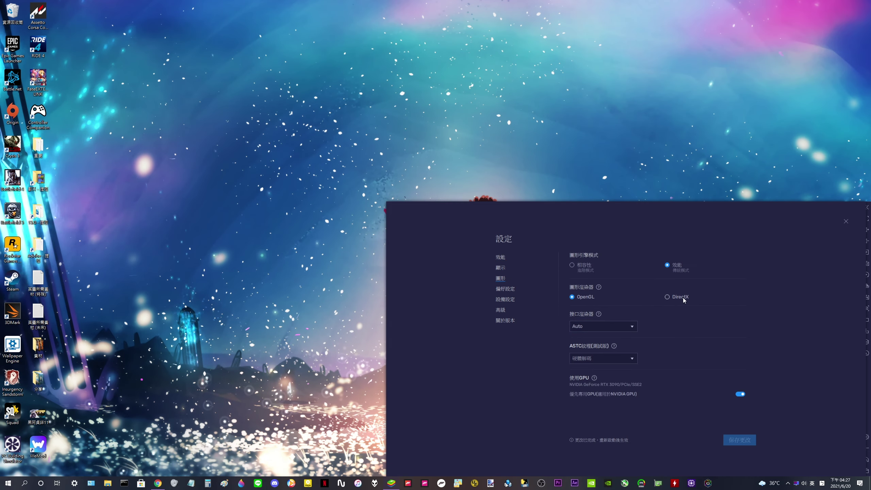
pyautogui.click(606, 328)
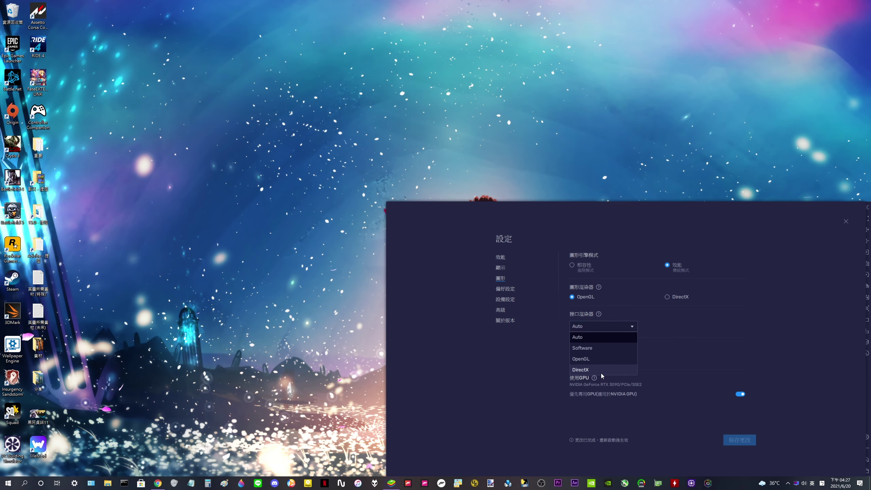
pyautogui.click(765, 345)
# Turn on the on-screen display in RivaTuner Statistics Server and close the emulator settings to view the hardware overlay on the game
pyautogui.click(797, 484)
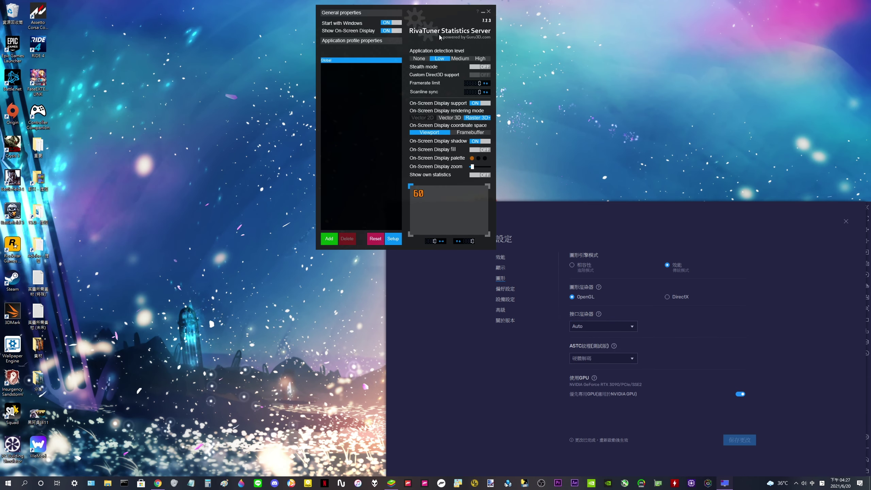
pyautogui.click(488, 11)
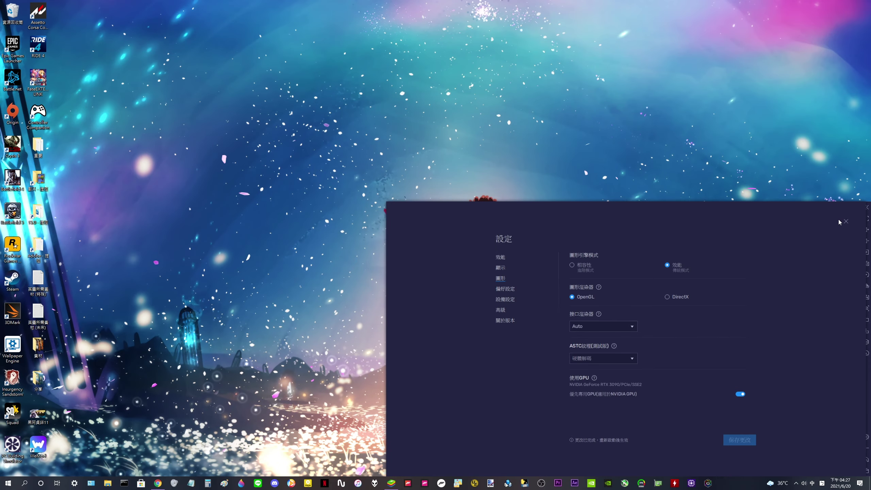
pyautogui.click(845, 221)
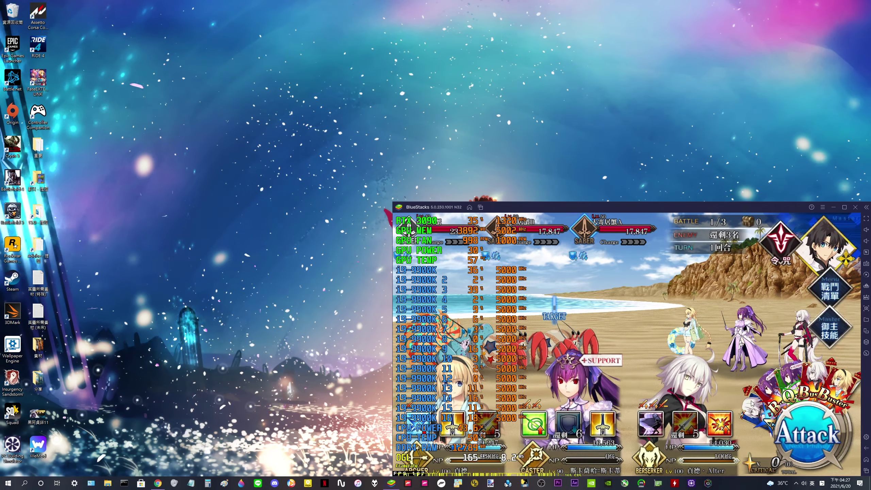
# Turn off the on-screen display in RivaTuner Statistics Server, close its window and return to the game
pyautogui.click(795, 483)
pyautogui.click(803, 443)
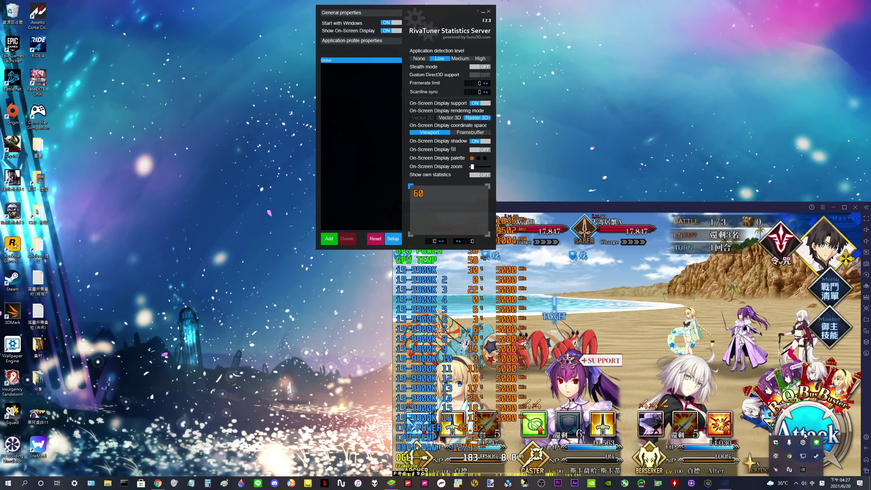
pyautogui.click(803, 442)
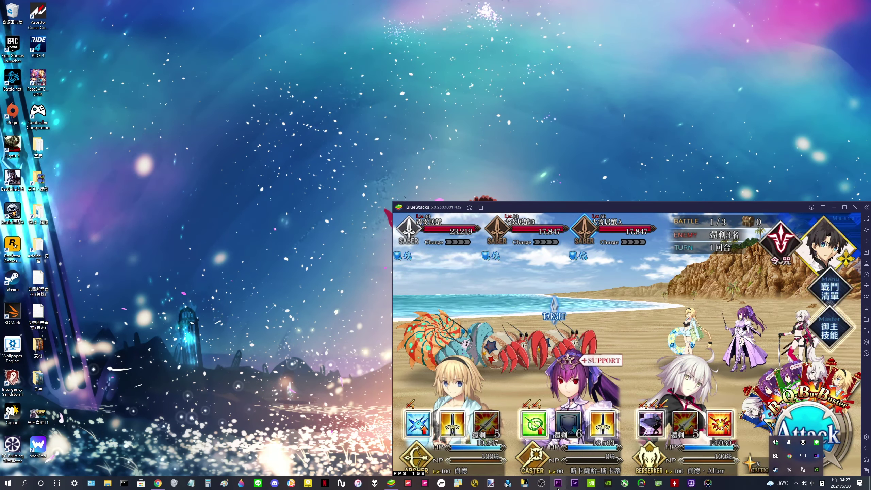
pyautogui.click(644, 484)
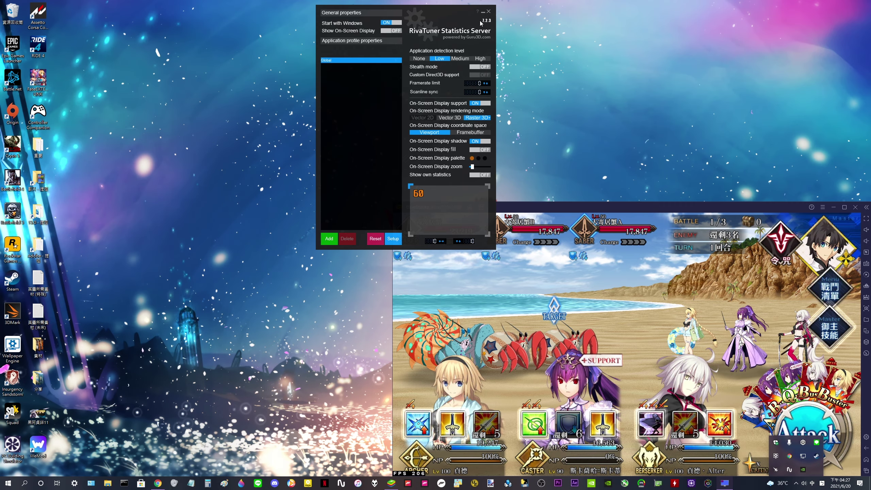
pyautogui.click(489, 12)
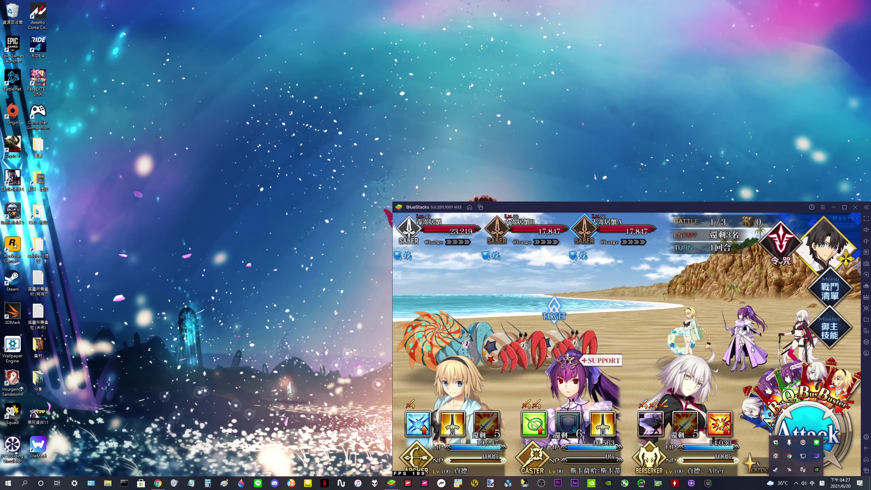
pyautogui.click(514, 302)
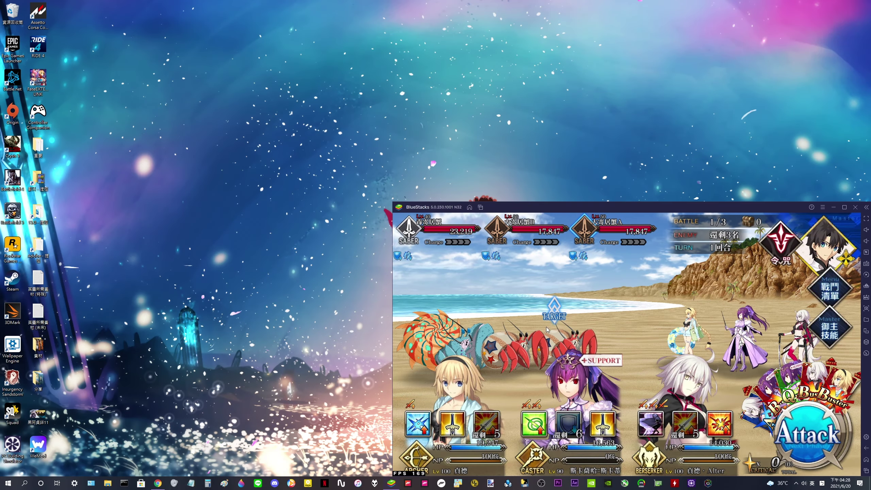
# Recheck the performance settings, close them and try to launch Fate/GO from the emulator's home screen
pyautogui.hotkey('ctrl', 'shift', 'i')
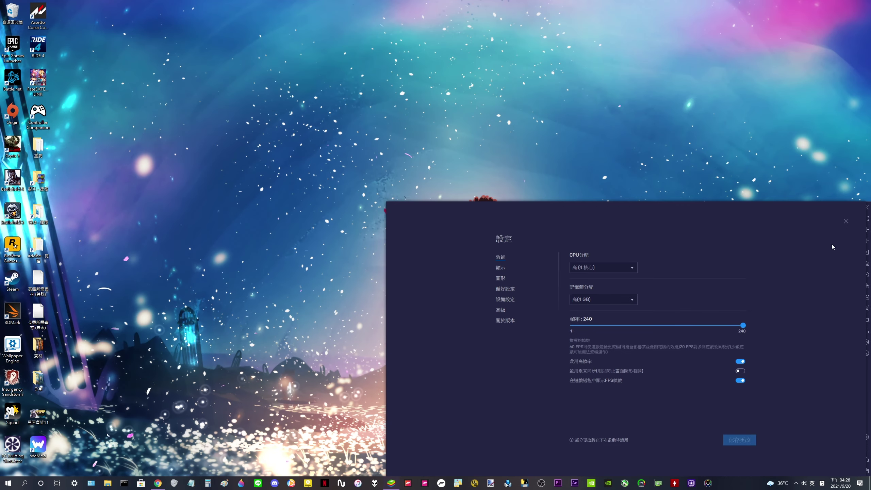
pyautogui.click(846, 222)
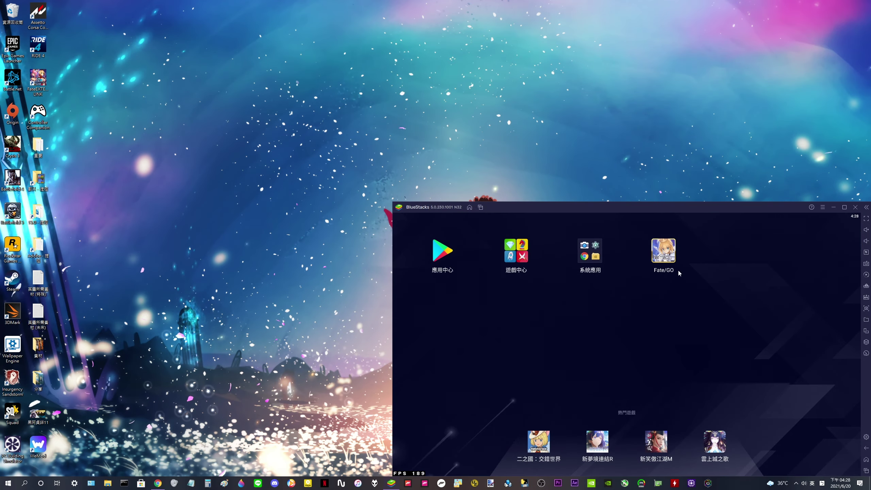
pyautogui.click(675, 269)
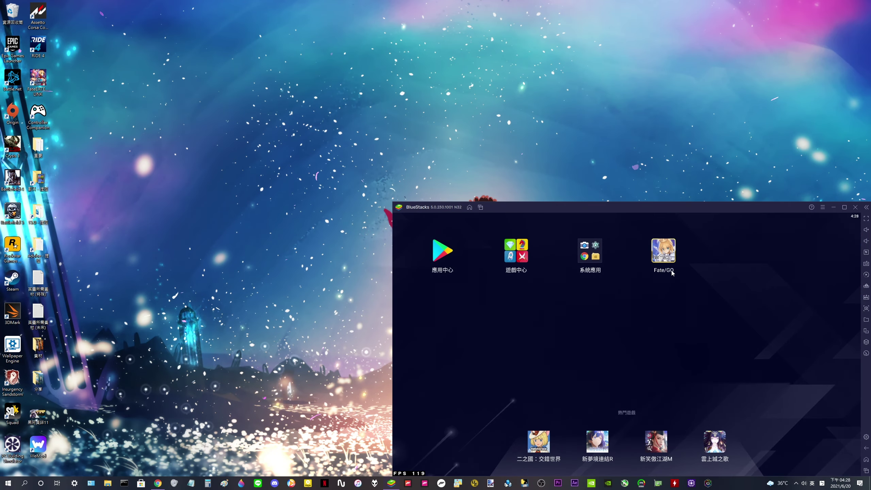
# Launch Fate/GO from the emulator's home screen and recheck the performance settings during the battle
pyautogui.click(671, 272)
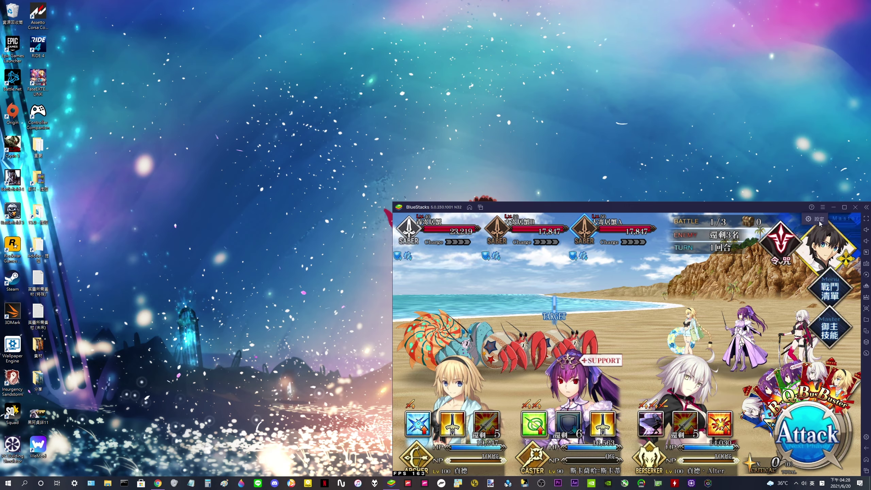
pyautogui.click(823, 207)
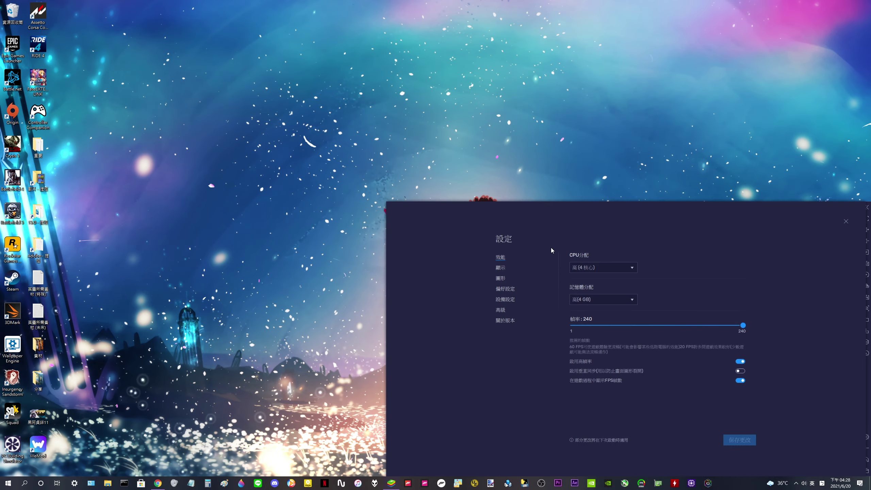
pyautogui.click(846, 221)
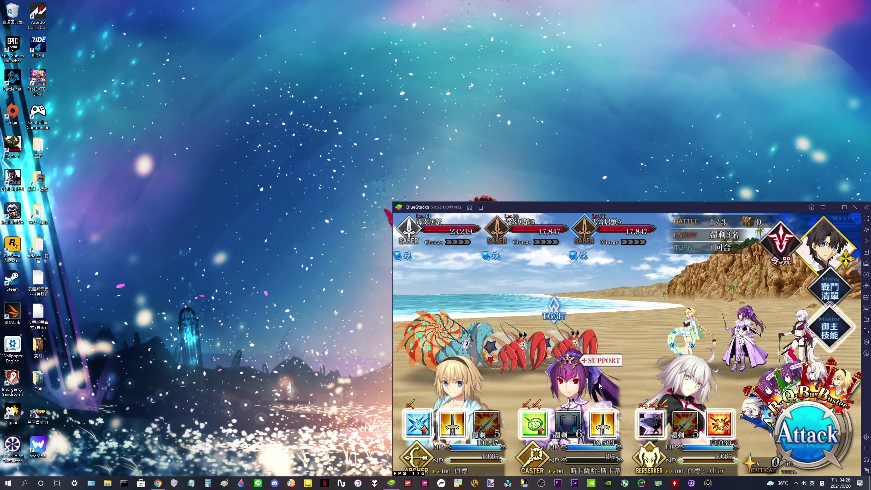
# Turn off high frame rate in the performance settings, limiting the frame rate to 60, and save the changes
pyautogui.click(823, 208)
pyautogui.click(809, 224)
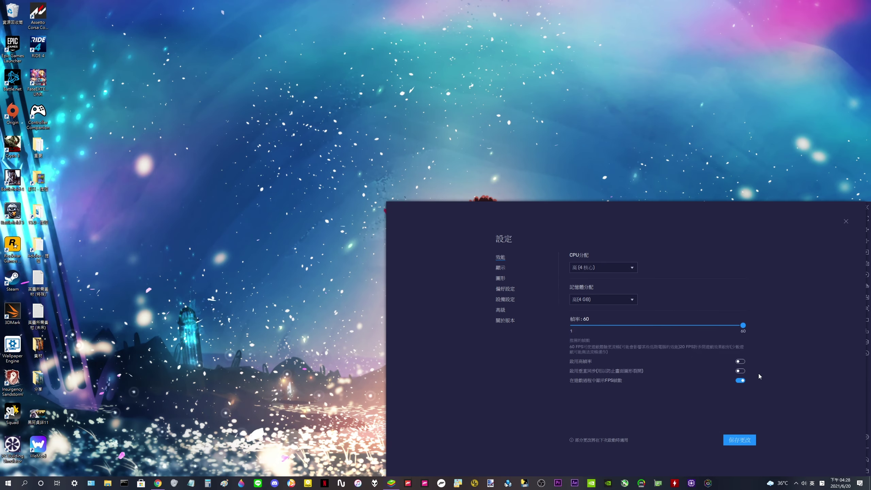
pyautogui.click(742, 442)
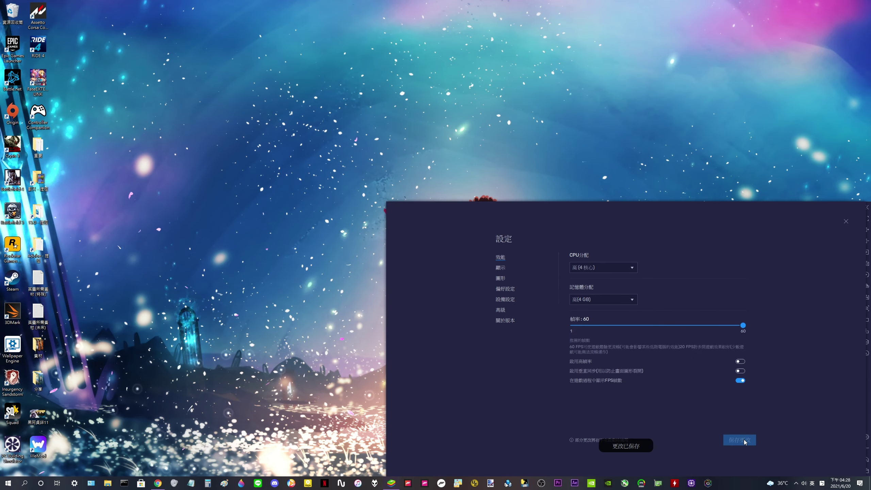
pyautogui.click(846, 221)
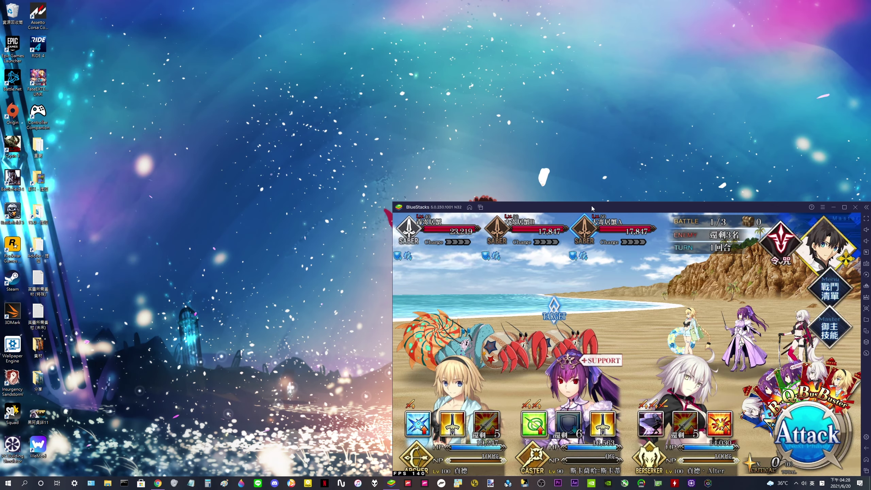
# Restart BlueStacks and check the frame rate options in its performance settings
pyautogui.click(855, 207)
pyautogui.click(671, 352)
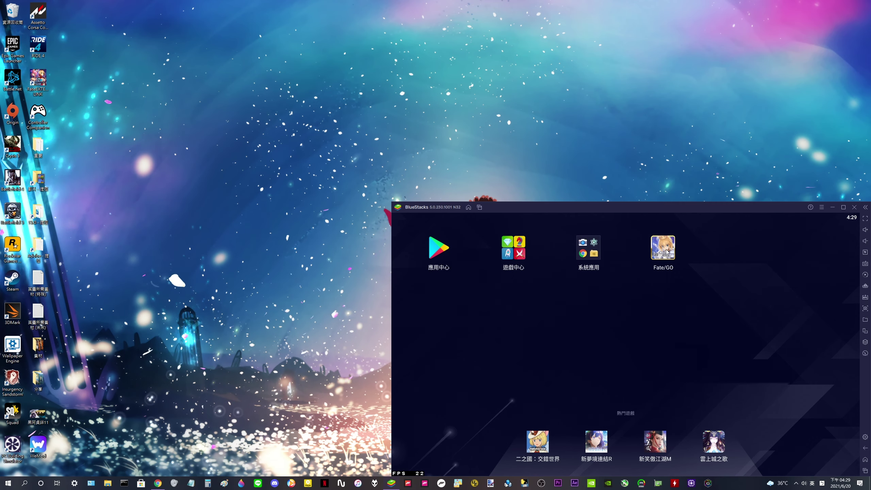
pyautogui.click(822, 207)
pyautogui.click(811, 222)
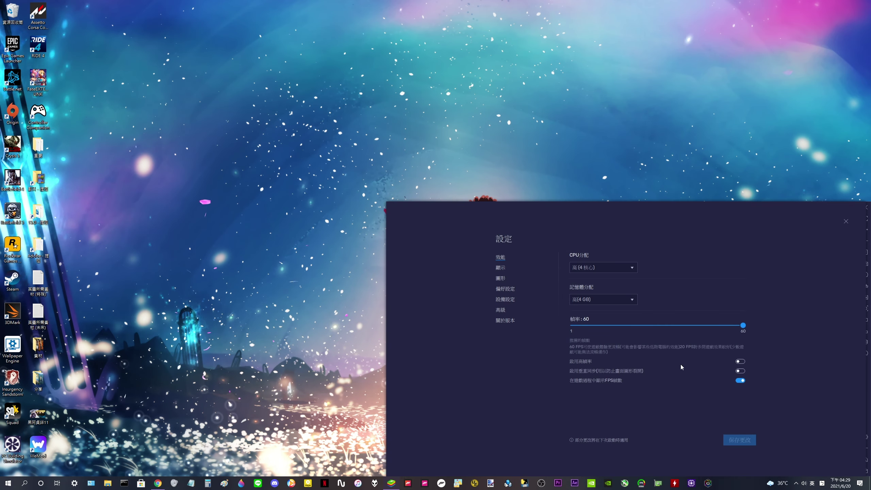
pyautogui.click(846, 222)
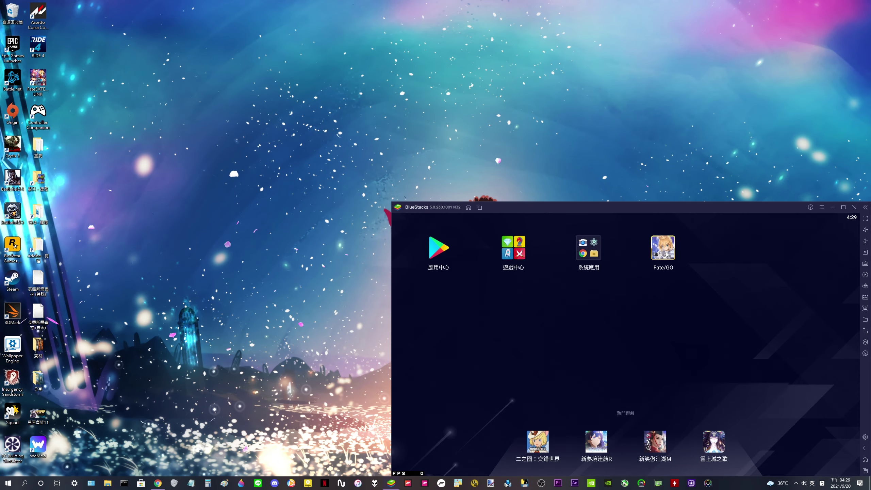
# Launch Fate/GO and continue past the loading and title screens into the battle
pyautogui.click(666, 254)
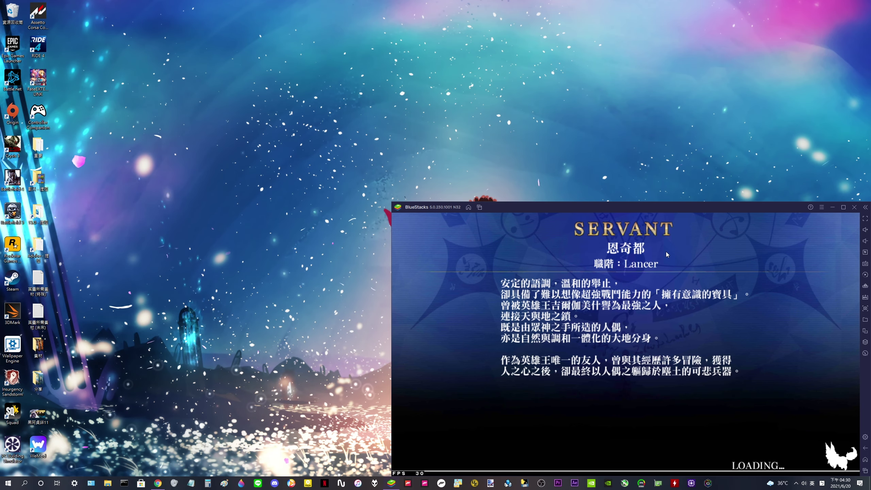
pyautogui.click(738, 313)
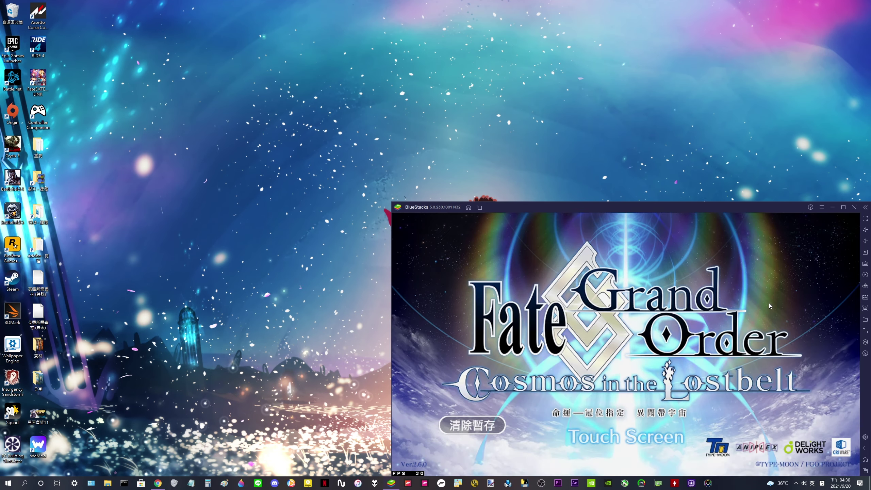
pyautogui.click(715, 344)
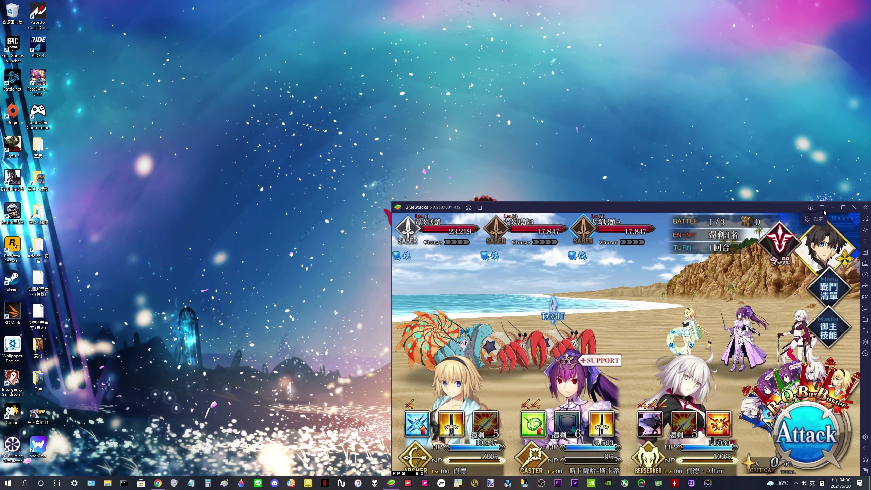
# Enable high frame rate, set the frame rate to 240 and save, leaving a further trial of the high frame rate switch unsaved
pyautogui.hotkey('ctrl', 'shift', 'i')
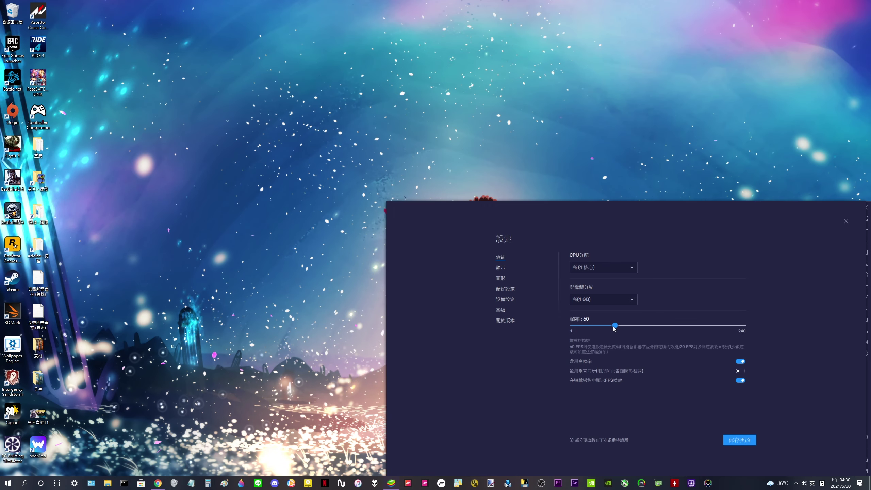
pyautogui.click(752, 441)
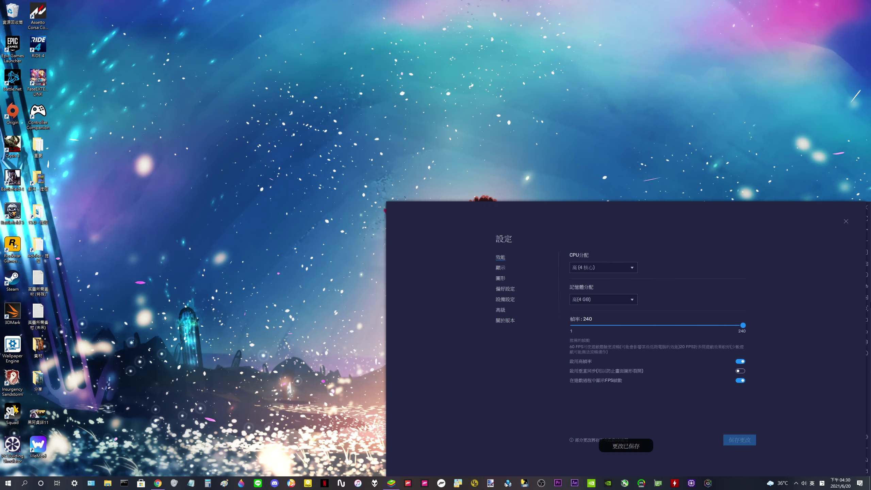
pyautogui.click(846, 222)
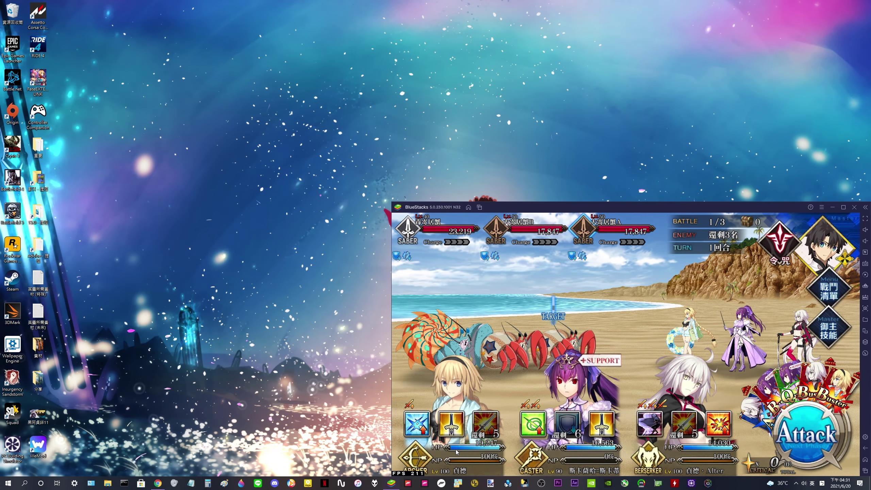
pyautogui.hotkey('ctrl', 'shift', 'i')
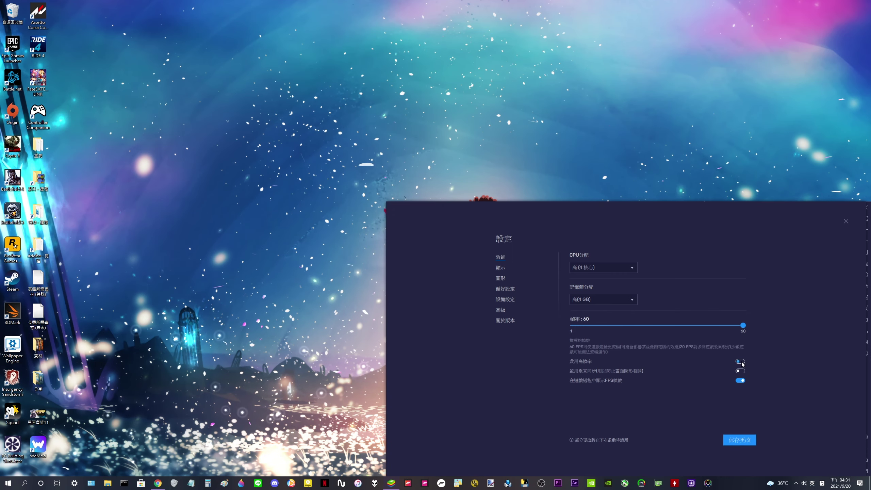
pyautogui.click(843, 223)
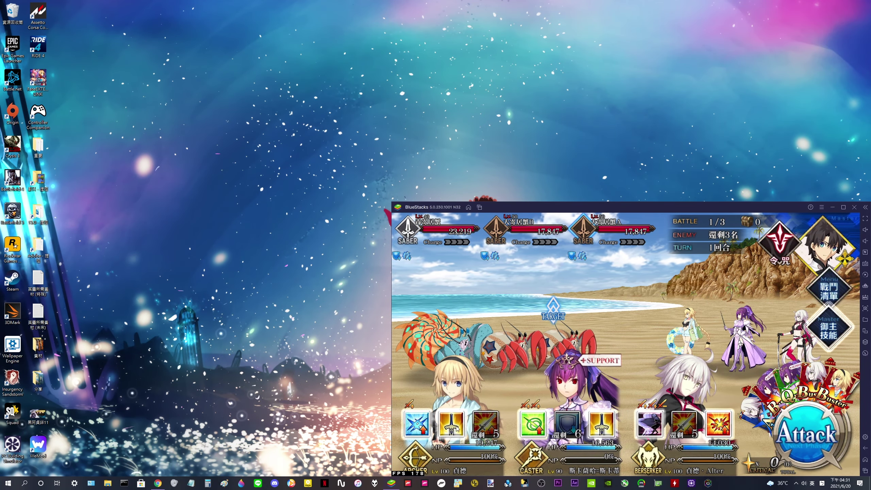
# Use the Archer's first skill in the battle and switch the game to full screen
pyautogui.click(404, 432)
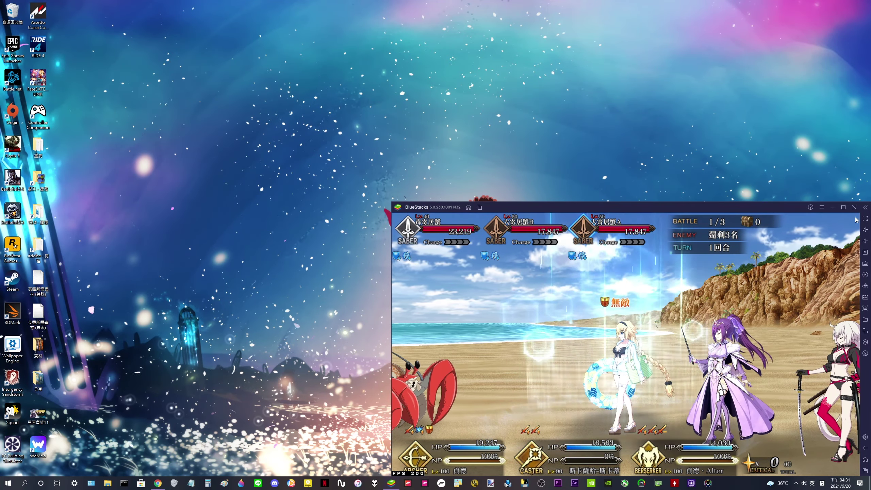
pyautogui.press('F11')
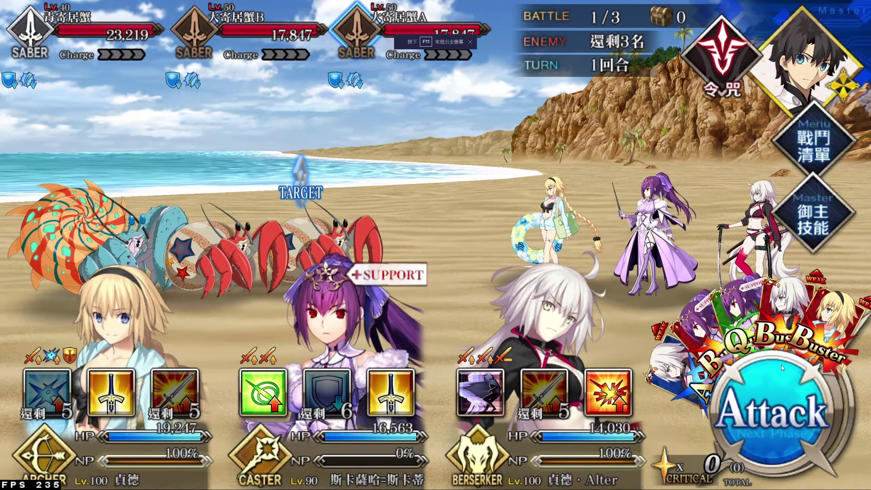
# Attack with the Archer's Noble Phantasm first, followed by the Archer's and the Berserker's Buster cards
pyautogui.click(780, 395)
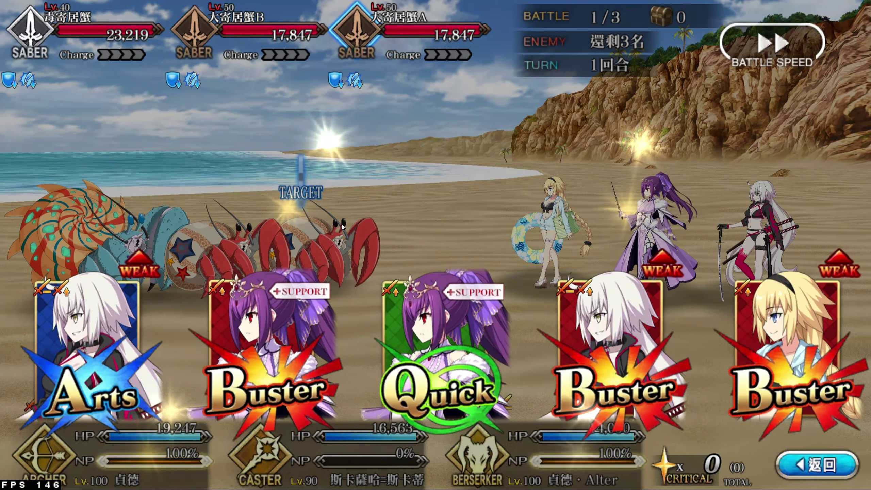
pyautogui.click(308, 135)
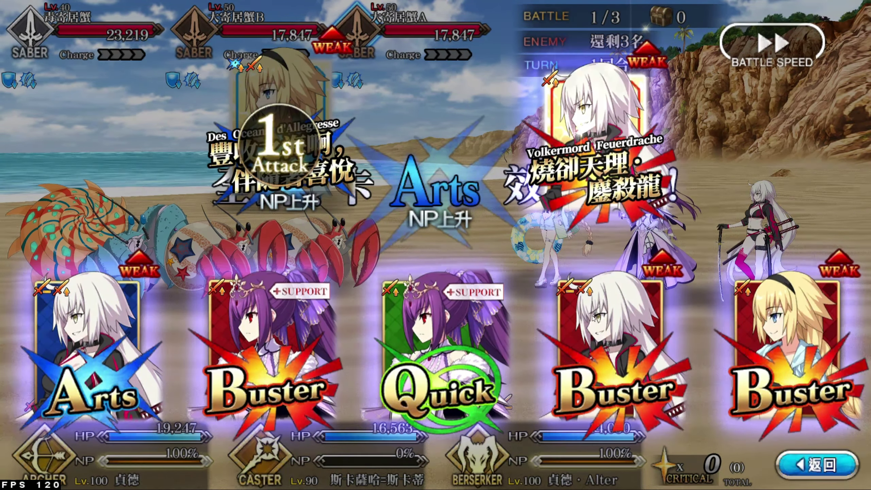
pyautogui.click(781, 302)
pyautogui.click(637, 309)
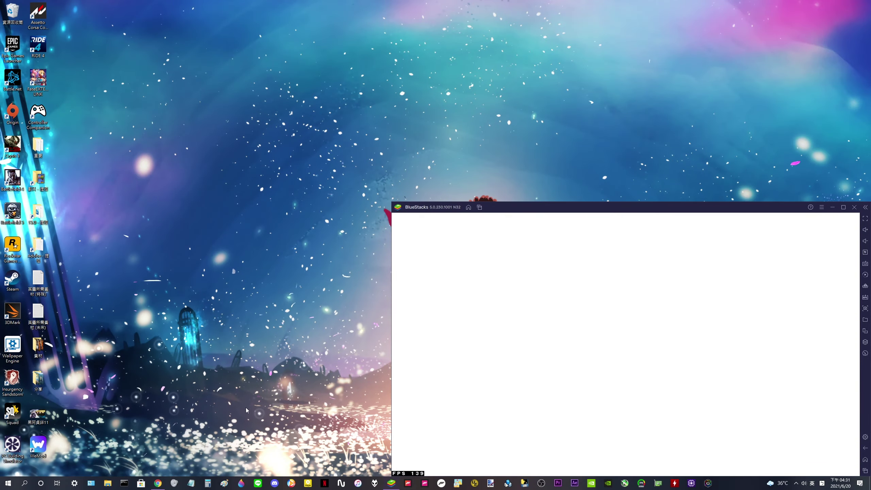
# Switch to Chrome, review the Fate/Grand Order version history and details on APKPure, and return to the game
pyautogui.click(159, 484)
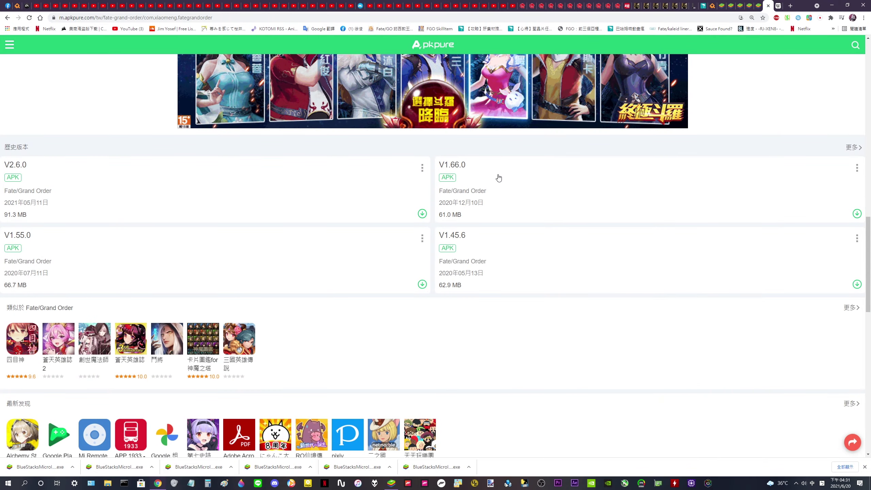
pyautogui.scroll(-1, 206, 187)
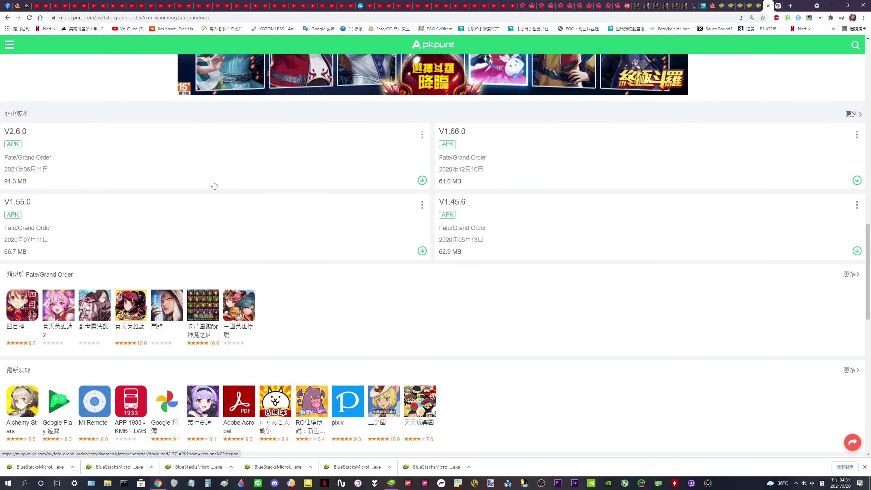
pyautogui.scroll(3, 241, 199)
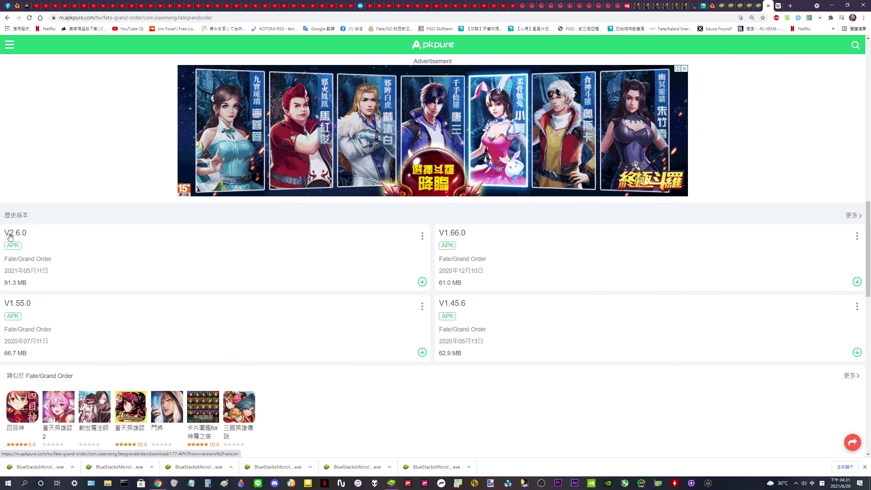
pyautogui.scroll(6, 248, 243)
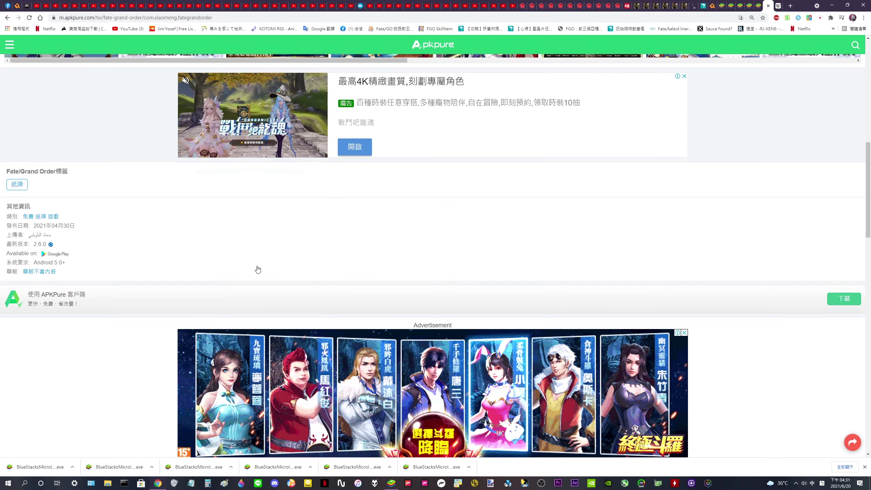
pyautogui.scroll(-8, 255, 266)
pyautogui.scroll(2, 394, 243)
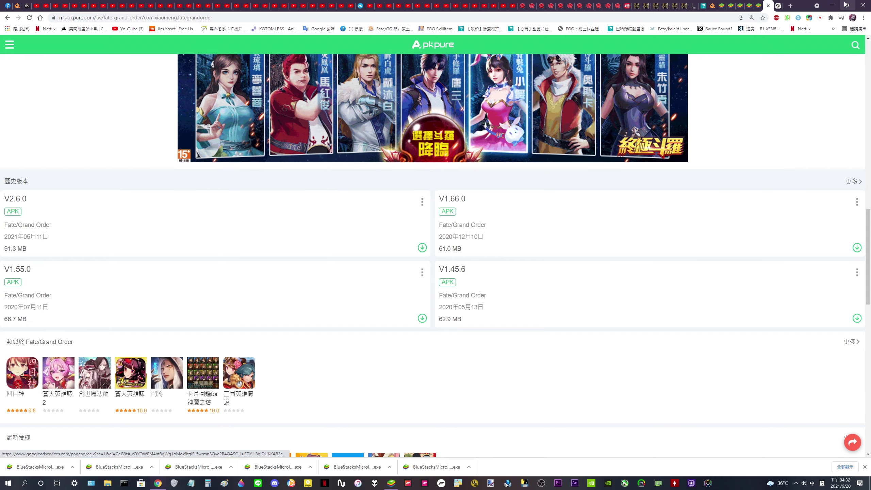
pyautogui.click(834, 3)
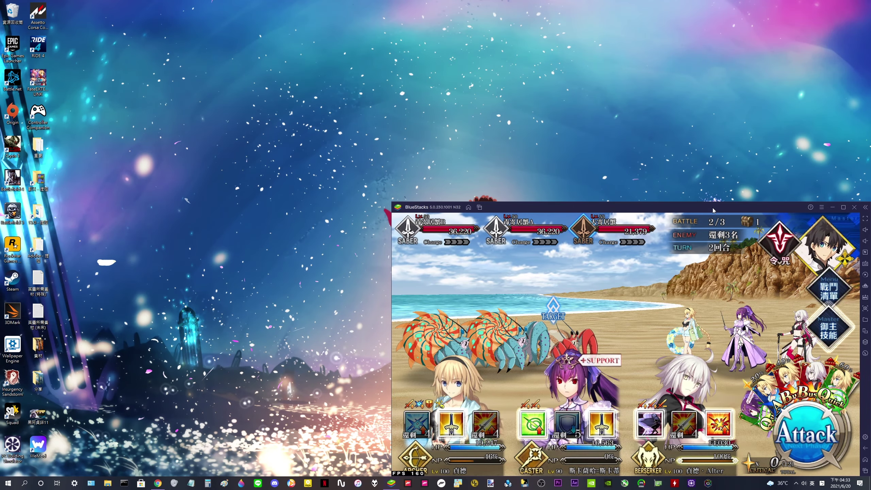
# Look up the game engine on Wikipedia's Unity and Fate/Grand Order pages in Chrome, recheck APKPure and return to the game
pyautogui.click(162, 485)
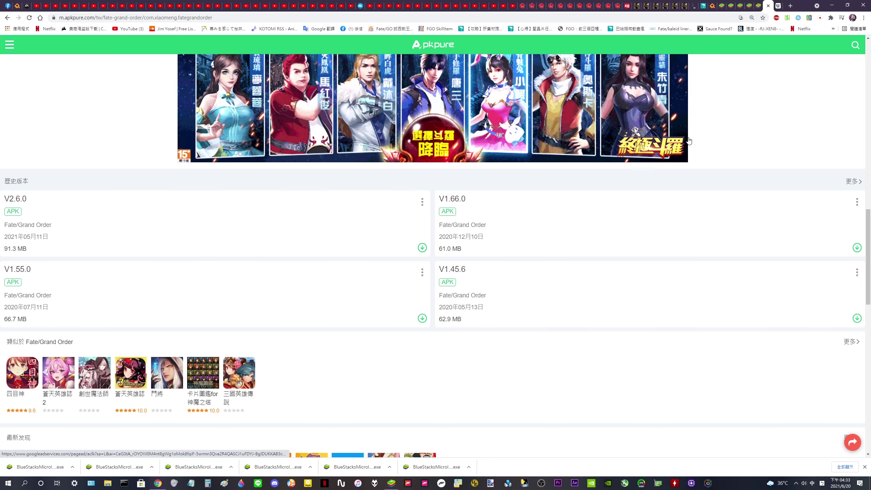
pyautogui.click(779, 4)
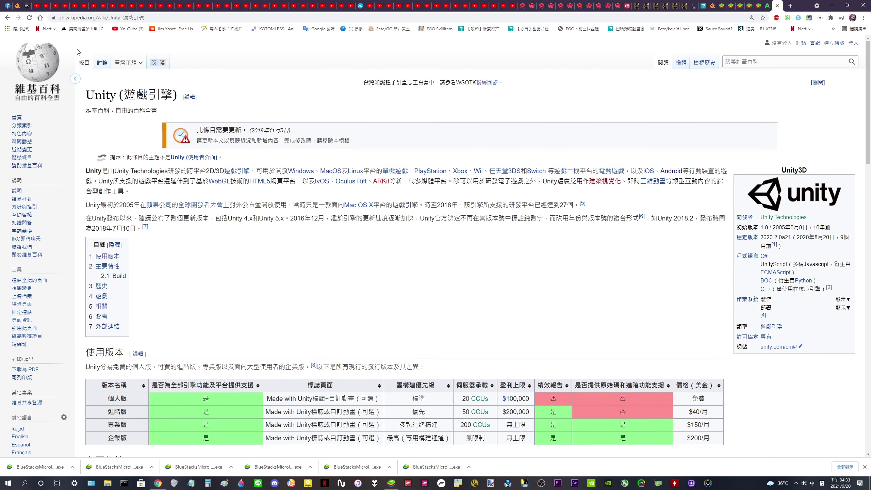
pyautogui.click(7, 18)
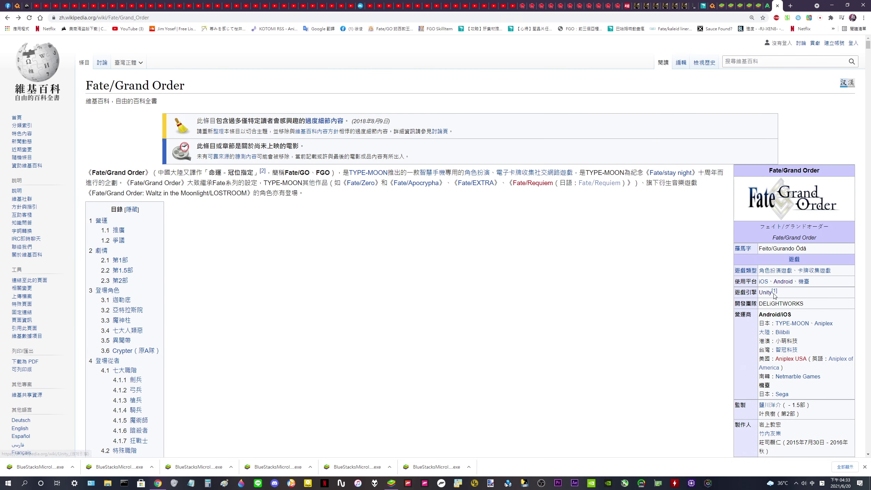
pyautogui.hotkey('ctrl', 'shift', 'Tab')
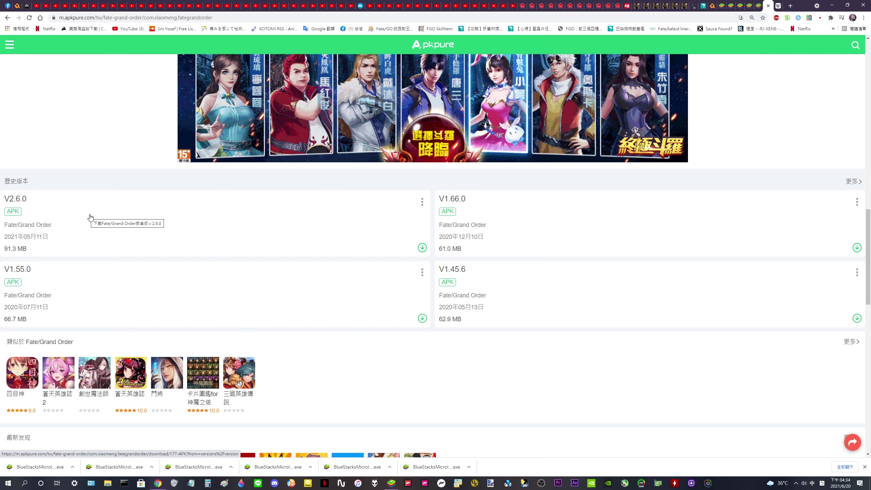
pyautogui.click(833, 5)
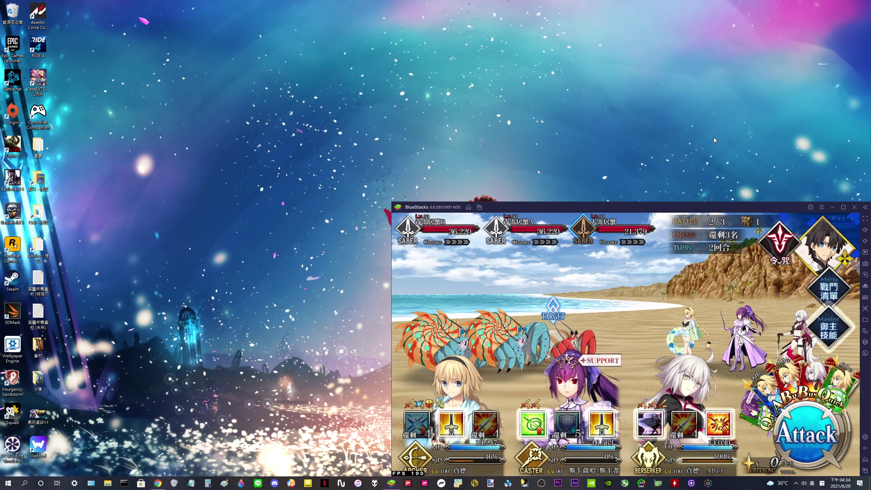